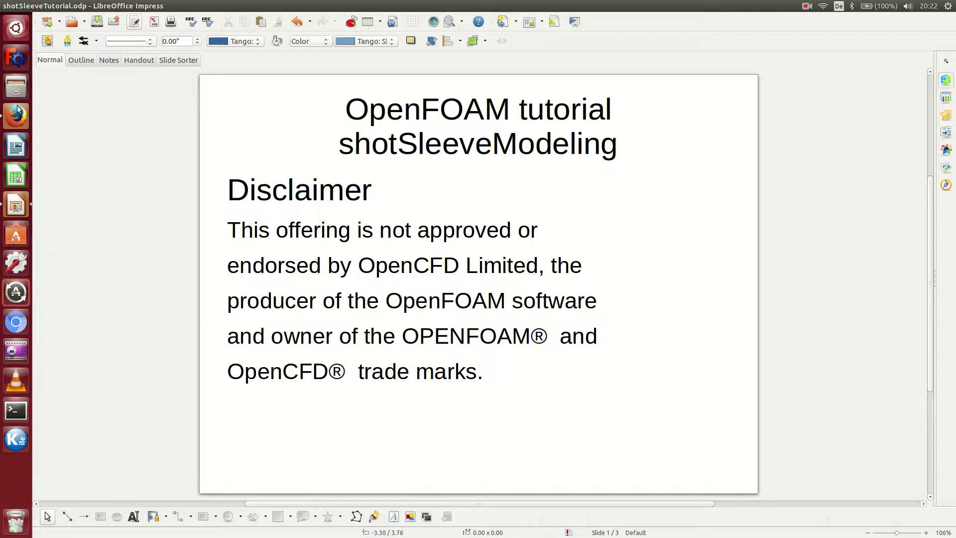
Browse to shotSleeveTutorial.backUp/caseTemplate/images in Files and play output.avi
{"action": "left_click", "coordinate": [18, 89]}
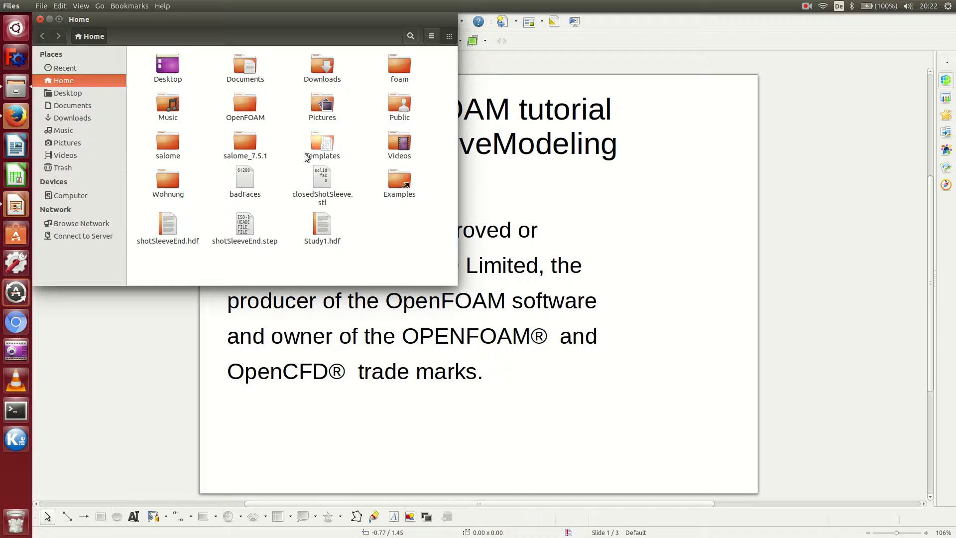
{"action": "double_click", "coordinate": [236, 99]}
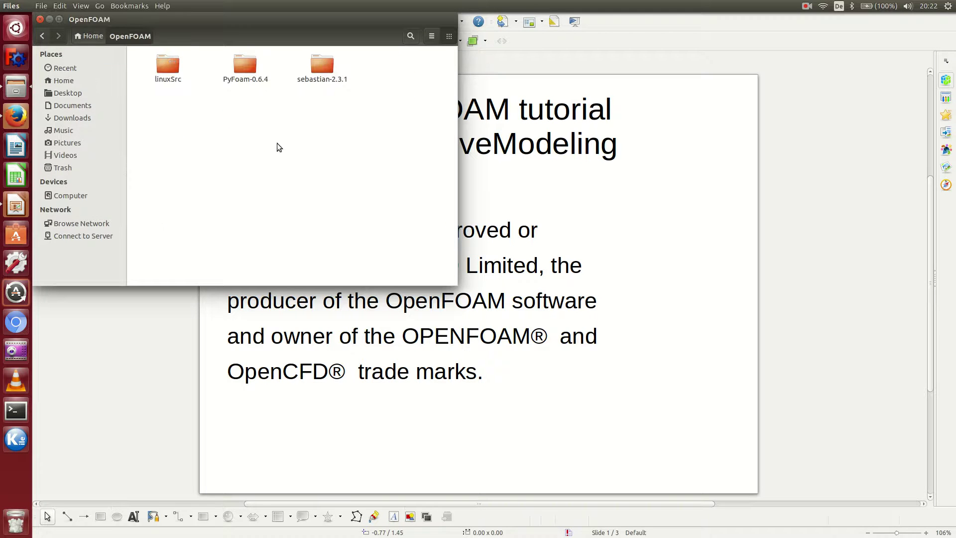
{"action": "double_click", "coordinate": [321, 65]}
{"action": "double_click", "coordinate": [236, 72]}
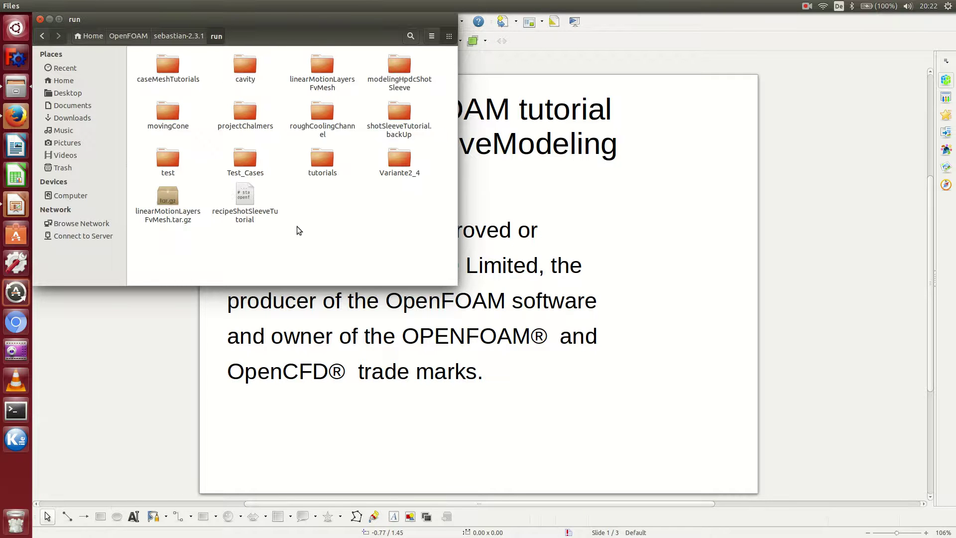
{"action": "double_click", "coordinate": [399, 112]}
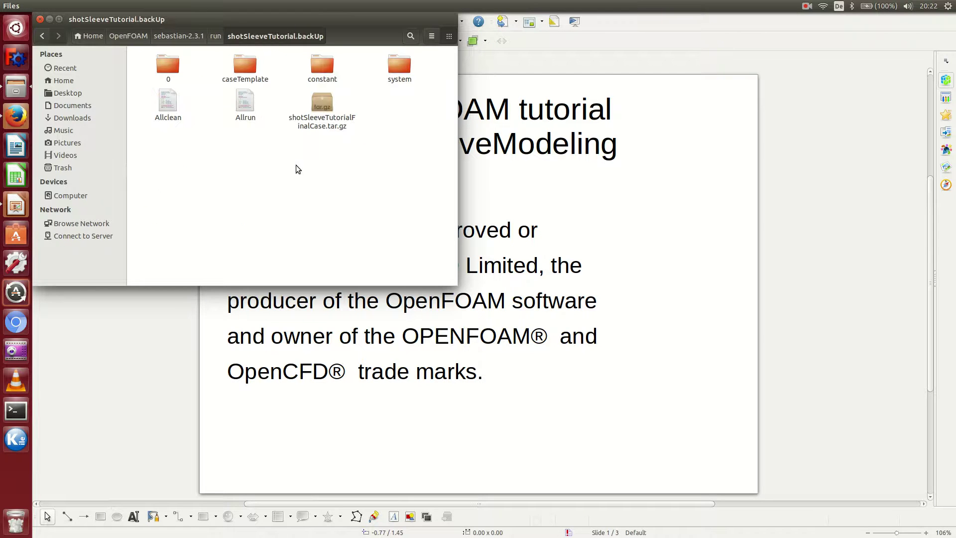
{"action": "double_click", "coordinate": [244, 61]}
{"action": "double_click", "coordinate": [332, 59]}
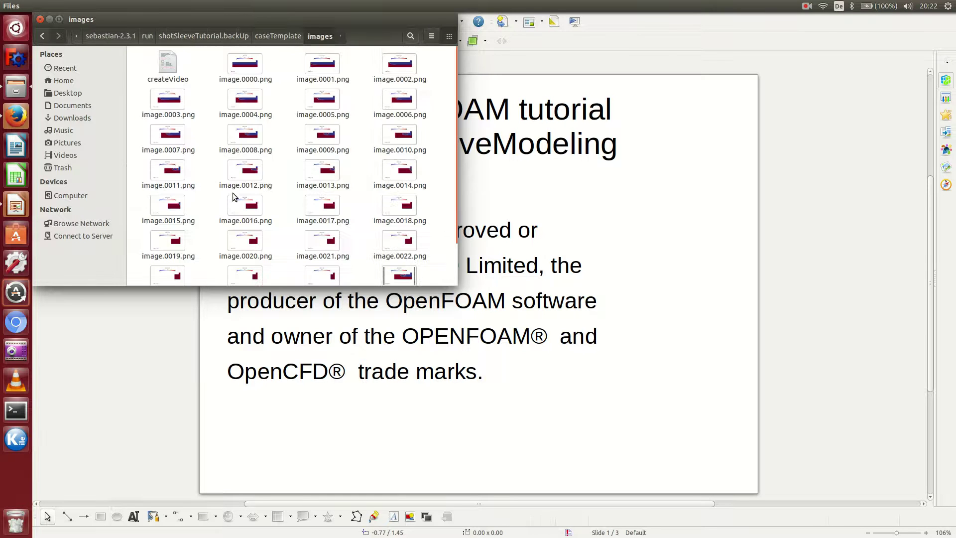
{"action": "scroll", "coordinate": [237, 170], "scroll_direction": "down", "scroll_amount": 2}
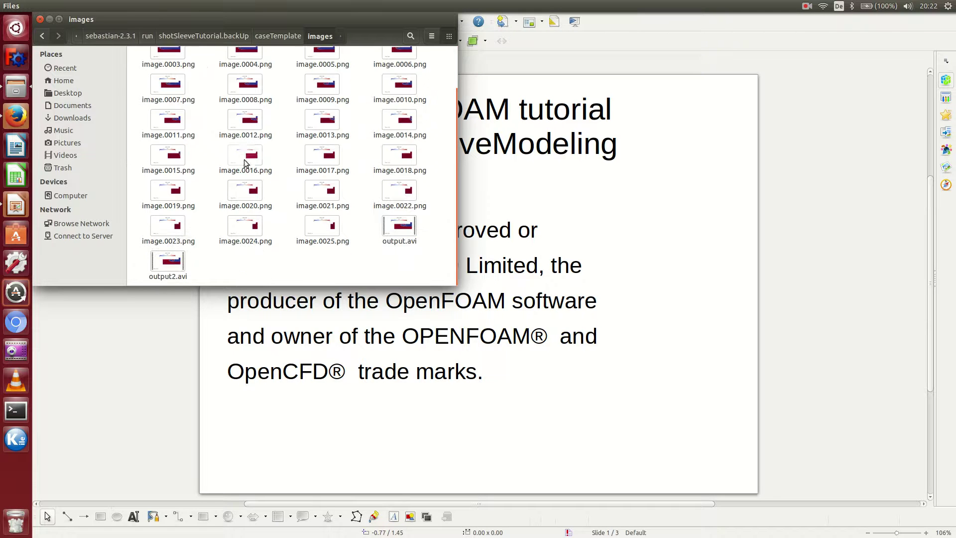
{"action": "double_click", "coordinate": [394, 229]}
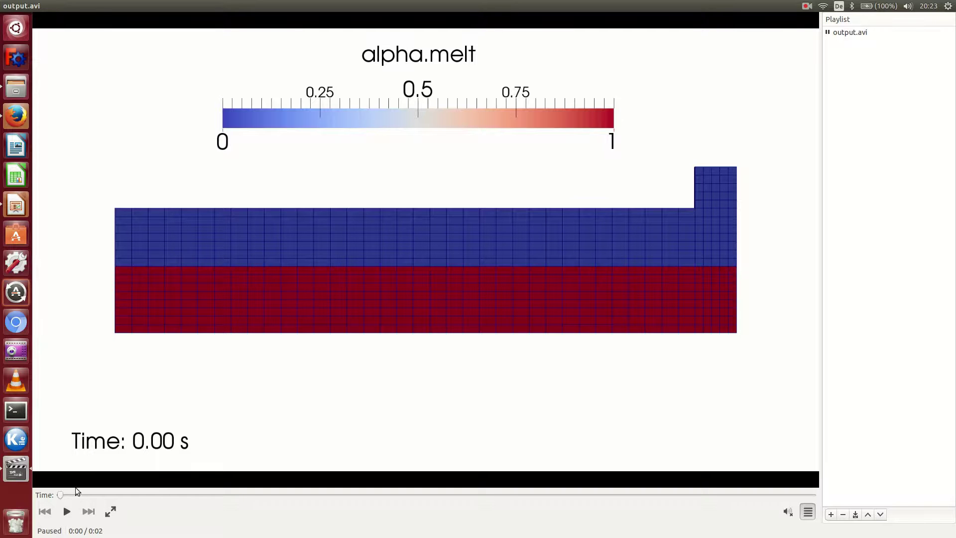
Replay the alpha.melt animation three times until it rests at Time 0.00 s
{"action": "left_click", "coordinate": [67, 511]}
{"action": "left_click", "coordinate": [67, 512]}
{"action": "left_click", "coordinate": [67, 511]}
Search Firefox for 'high-pressure die casting' and open the YouTube video 'High pressure die casting'
{"action": "left_click", "coordinate": [16, 115]}
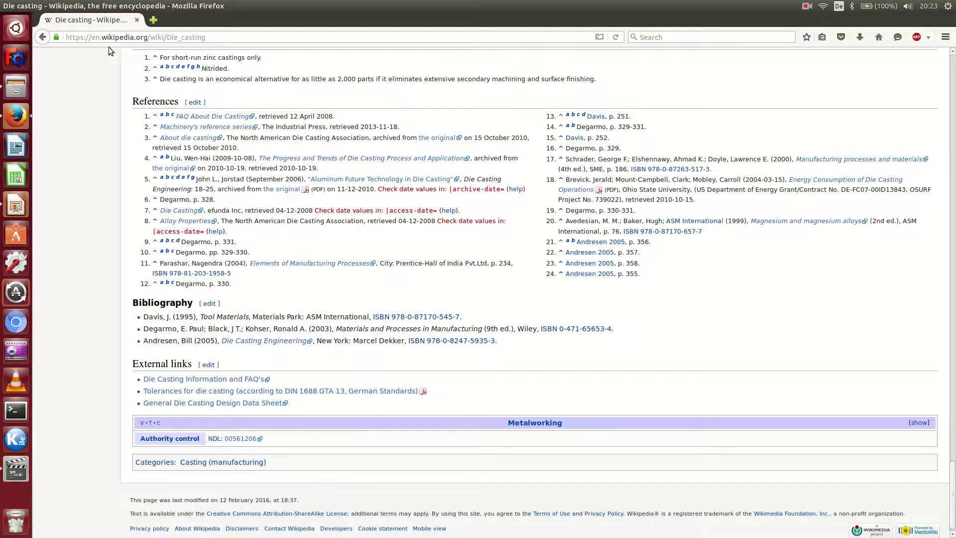
{"action": "left_click", "coordinate": [213, 37]}
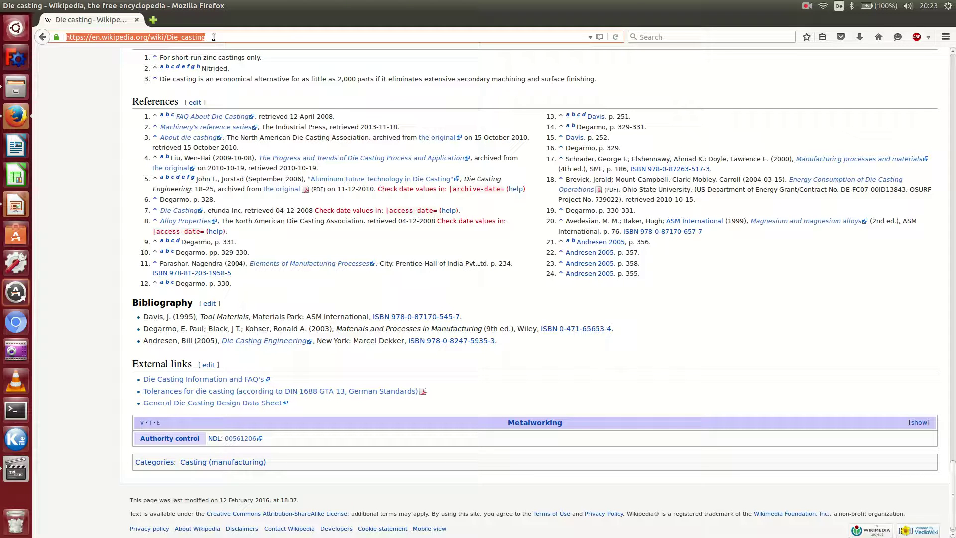
{"action": "type", "text": "high"}
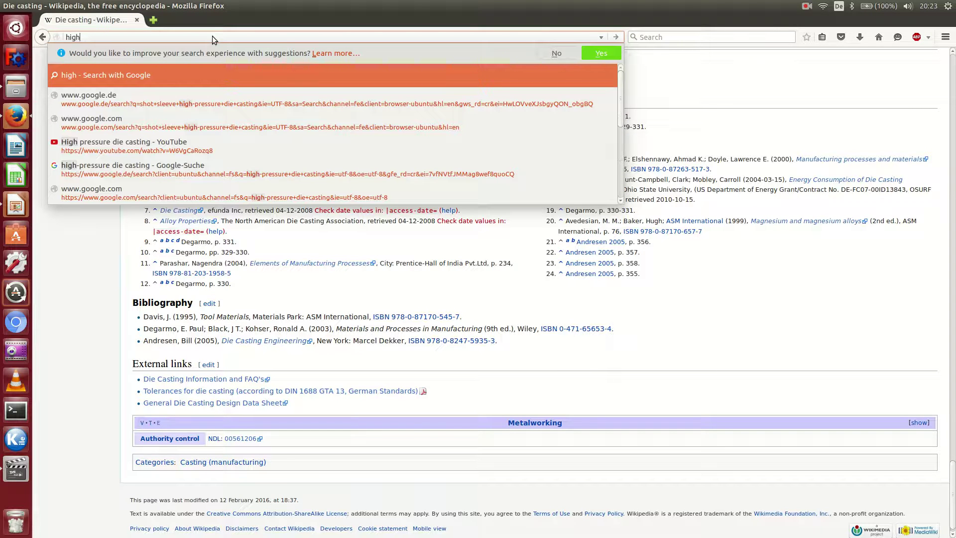
{"action": "type", "text": "-pre"}
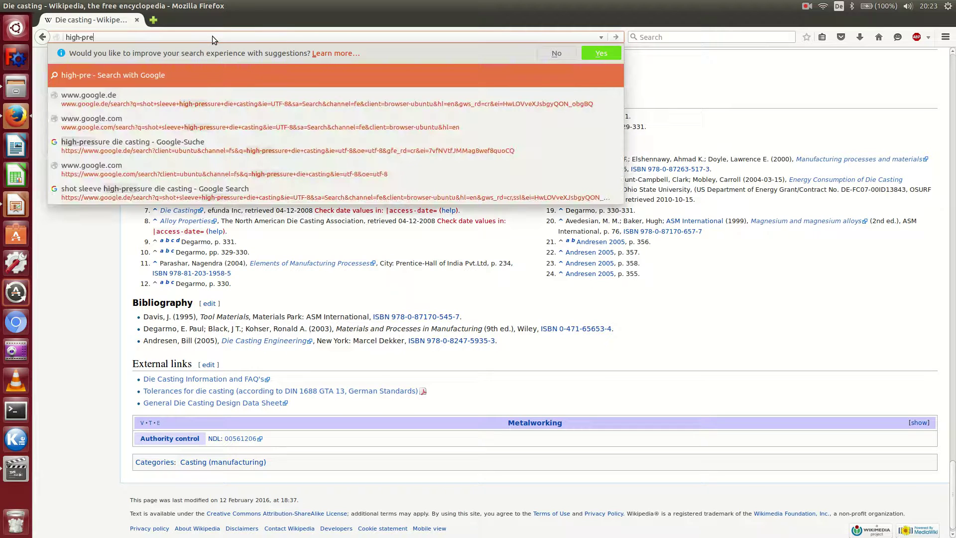
{"action": "type", "text": "ssure die ca"}
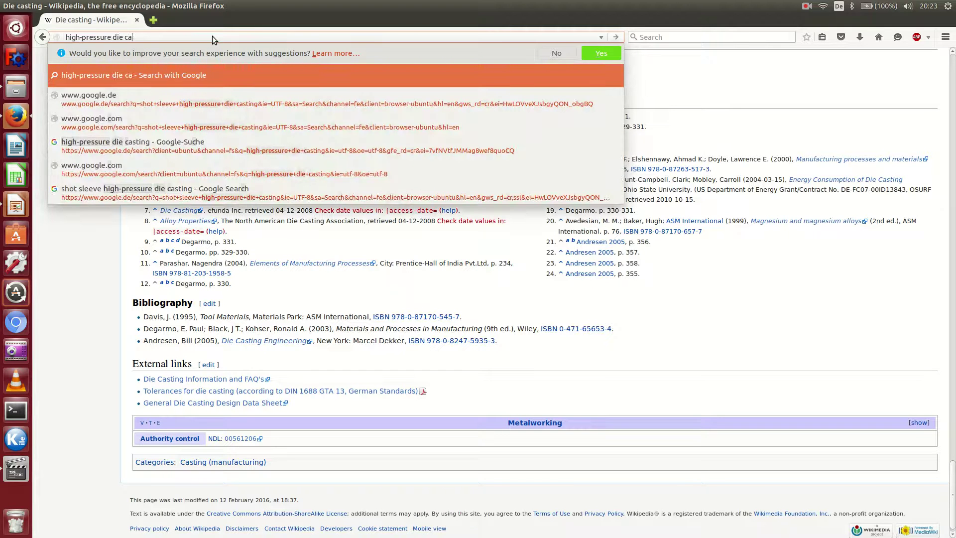
{"action": "type", "text": "sting"}
{"action": "key", "text": "Return"}
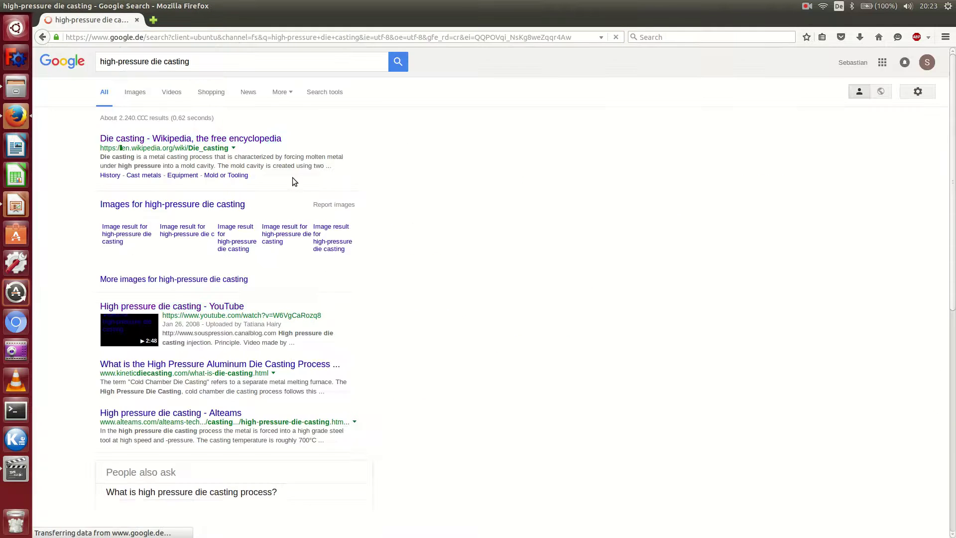
{"action": "left_click", "coordinate": [141, 329]}
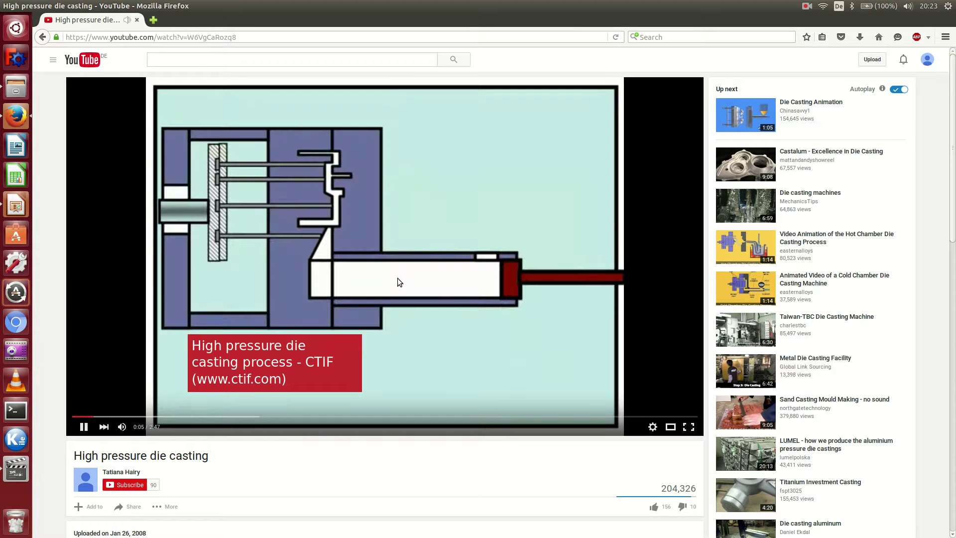
Mute the High pressure die casting video and let it play to about 1:13
{"action": "left_click", "coordinate": [123, 427]}
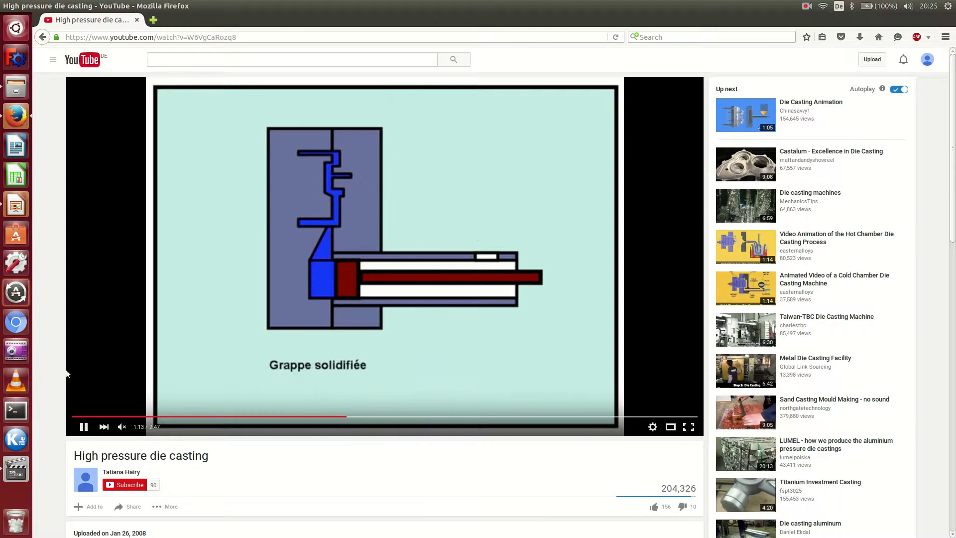
Bring Videos back to the front and replay the output.avi alpha.melt animation
{"action": "left_click", "coordinate": [15, 468]}
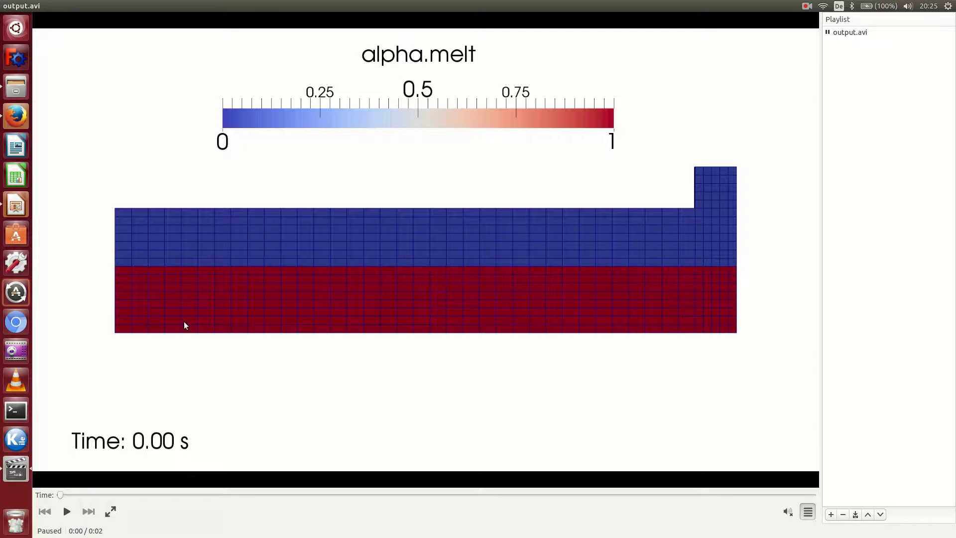
{"action": "left_click", "coordinate": [65, 512]}
Open a new terminal and run openfoam231 to load the OpenFOAM 2.3.1 environment
{"action": "left_click", "coordinate": [27, 411]}
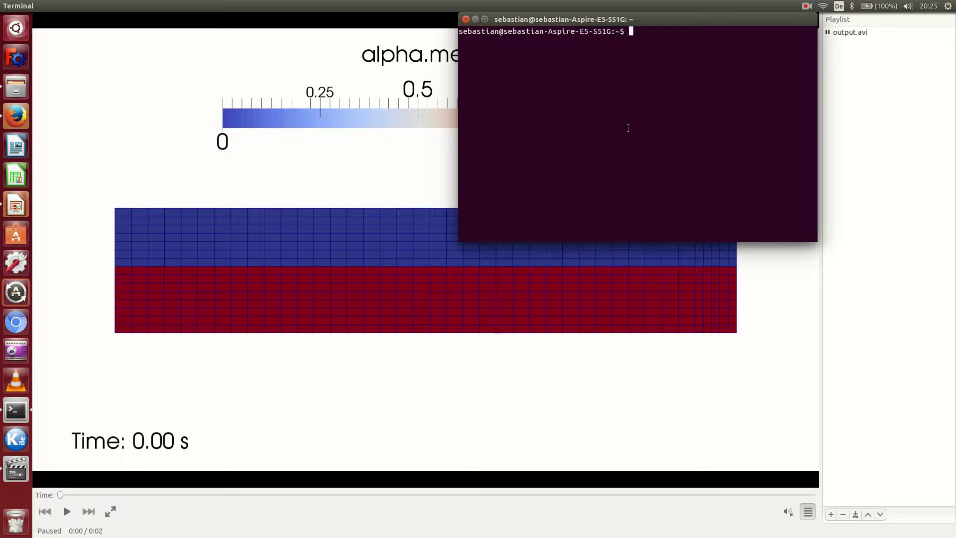
{"action": "type", "text": "op"}
{"action": "key", "text": "BackSpace"}
{"action": "key", "text": "BackSpace"}
{"action": "type", "text": "openfoam231"}
{"action": "key", "text": "Return"}
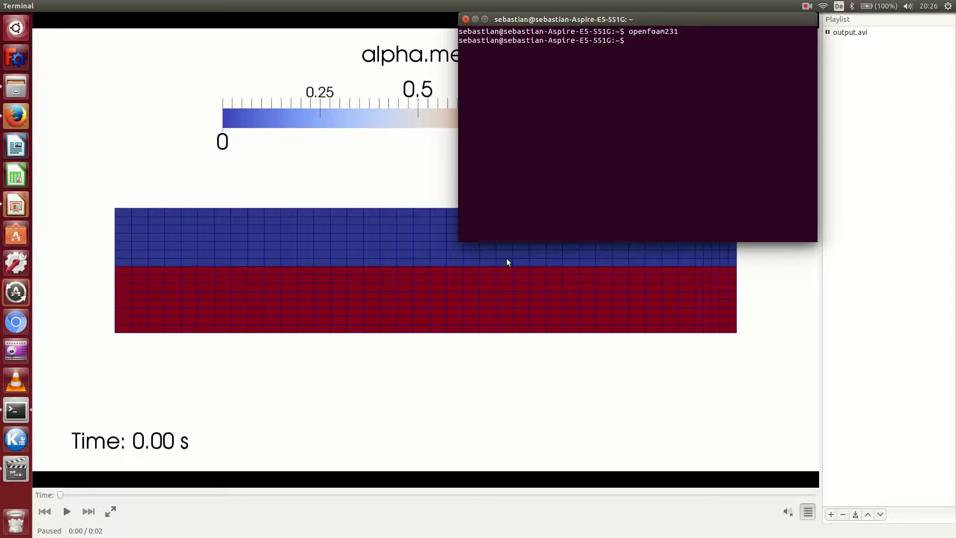
Change into the run directory and create the shotSleeveTutorial folder with mkdir
{"action": "type", "text": "run"}
{"action": "key", "text": "Return"}
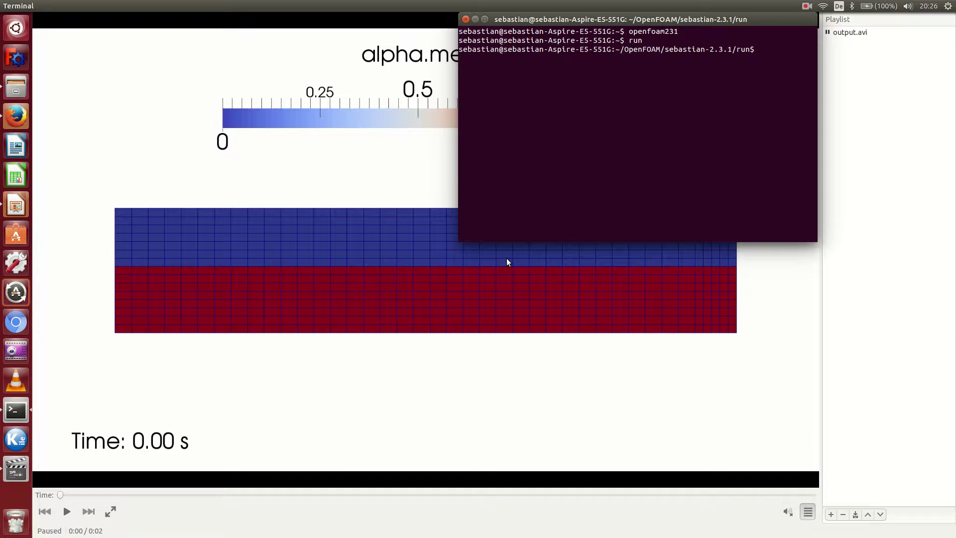
{"action": "type", "text": "mkdir shotSleeveTutorial"}
{"action": "key", "text": "Return"}
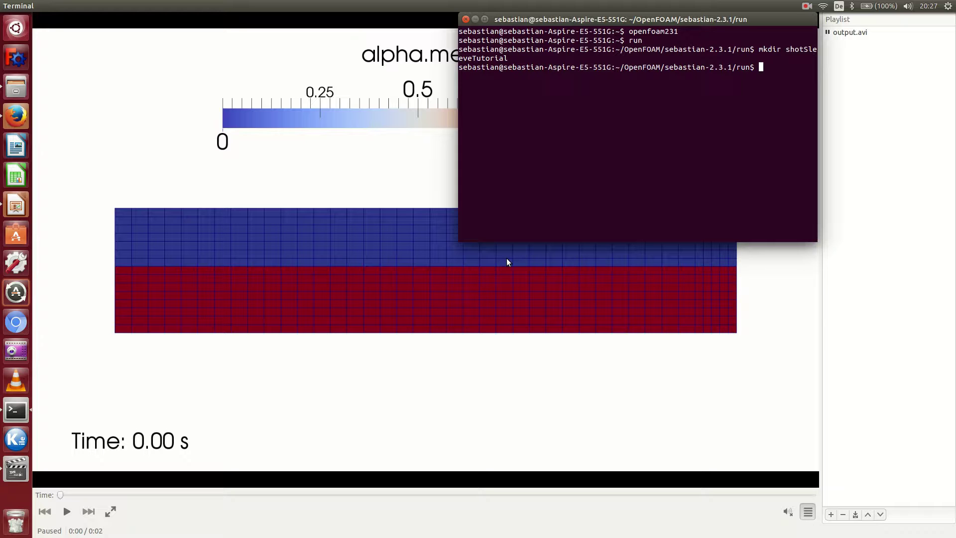
{"action": "type", "text": "cp -r $FOAM_TUR"}
Build the cp -r source path $FOAM_TUTORIALS/multiphase/compressibleInterDyMFoam/ras/sloshingTank2D
{"action": "key", "text": "BackSpace"}
{"action": "type", "text": "TORIALS/mul"}
{"action": "key", "text": "Tab"}
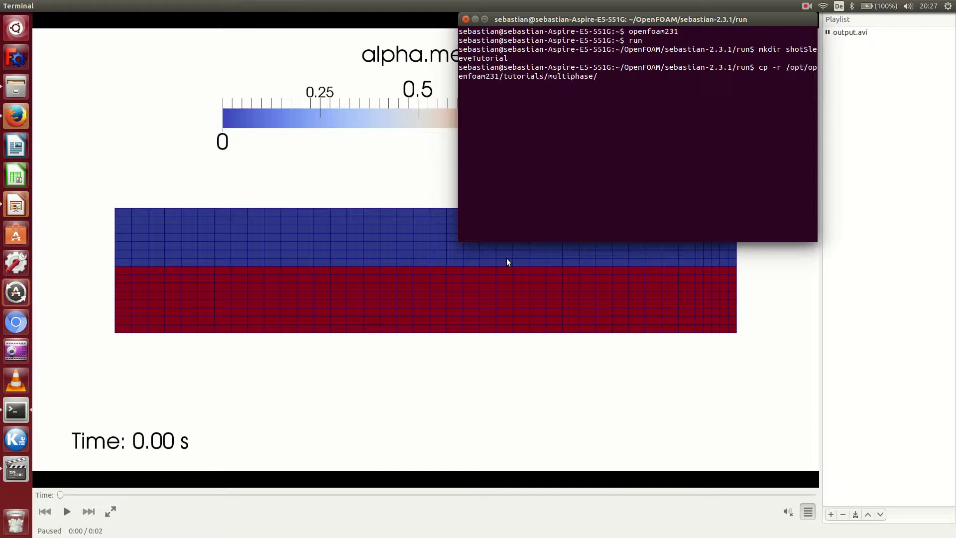
{"action": "type", "text": "comp"}
{"action": "key", "text": "Tab"}
{"action": "type", "text": "I"}
{"action": "key", "text": "Tab"}
{"action": "type", "text": "D"}
{"action": "key", "text": "Tab"}
{"action": "type", "text": "ras/"}
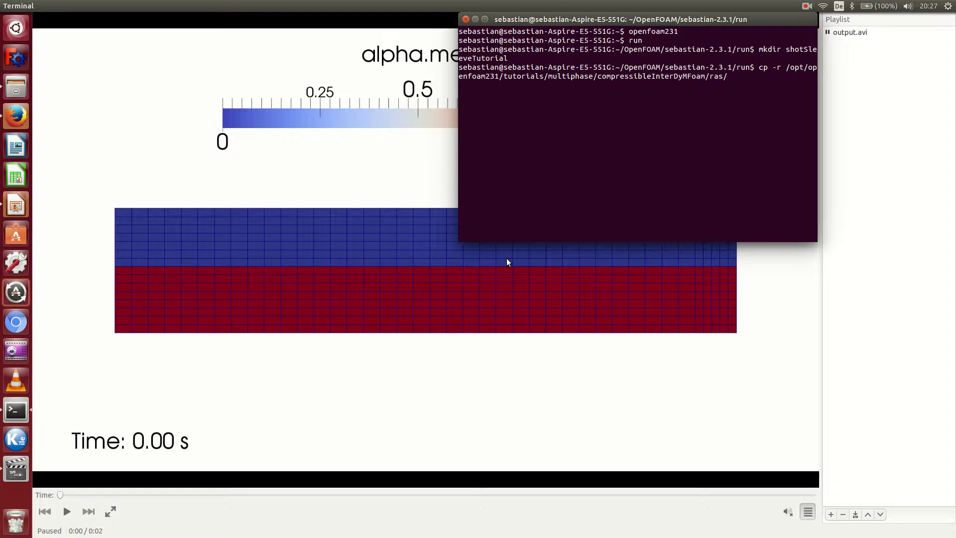
{"action": "type", "text": "slos"}
{"action": "key", "text": "Tab"}
Copy all sloshingTank2D files into shotSleeveTutorial, using !$ as the destination
{"action": "type", "text": "*"}
{"action": "type", "text": "shot"}
{"action": "key", "text": "BackSpace"}
{"action": "key", "text": "BackSpace"}
{"action": "key", "text": "BackSpace"}
{"action": "key", "text": "BackSpace"}
{"action": "type", "text": "!$"}
{"action": "key", "text": "Return"}
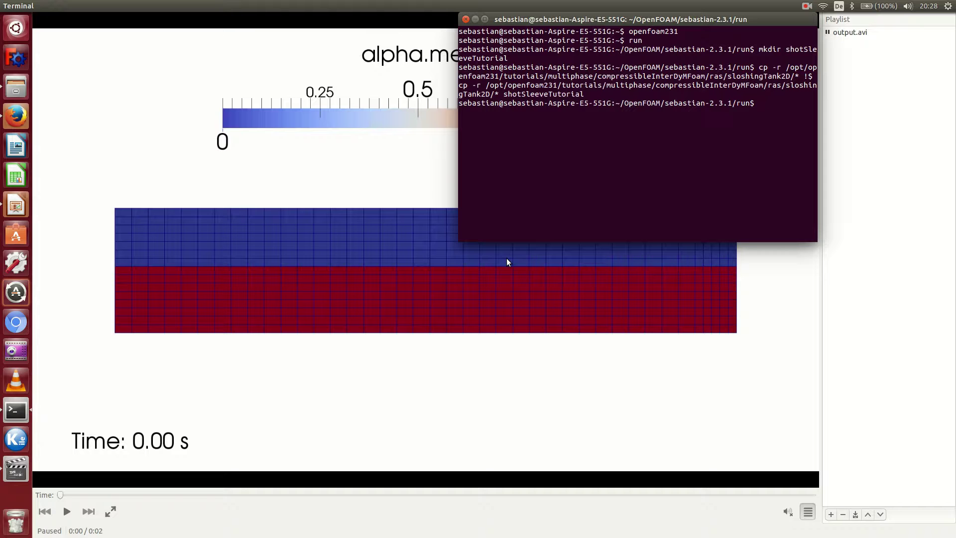
Enter shotSleeveTutorial, list its contents, and open the Allrun script in gedit
{"action": "type", "text": "cd shotSleeveTutorial"}
{"action": "key", "text": "Return"}
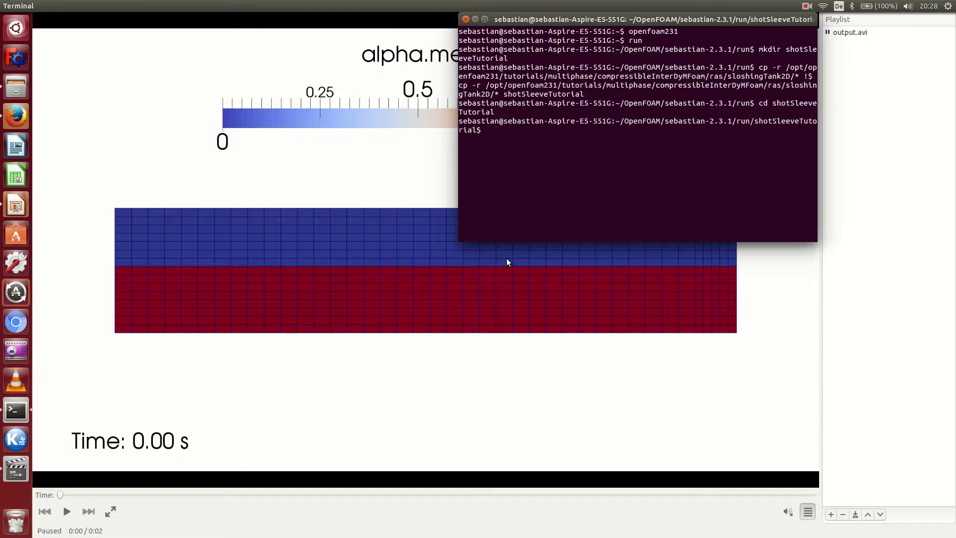
{"action": "type", "text": "ls"}
{"action": "key", "text": "Return"}
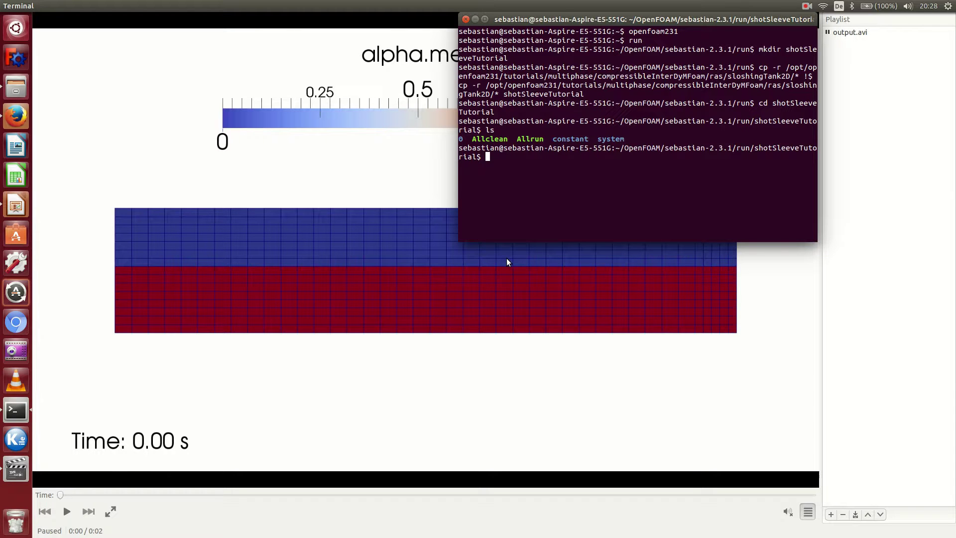
{"action": "type", "text": "gedit Allrun"}
{"action": "key", "text": "Return"}
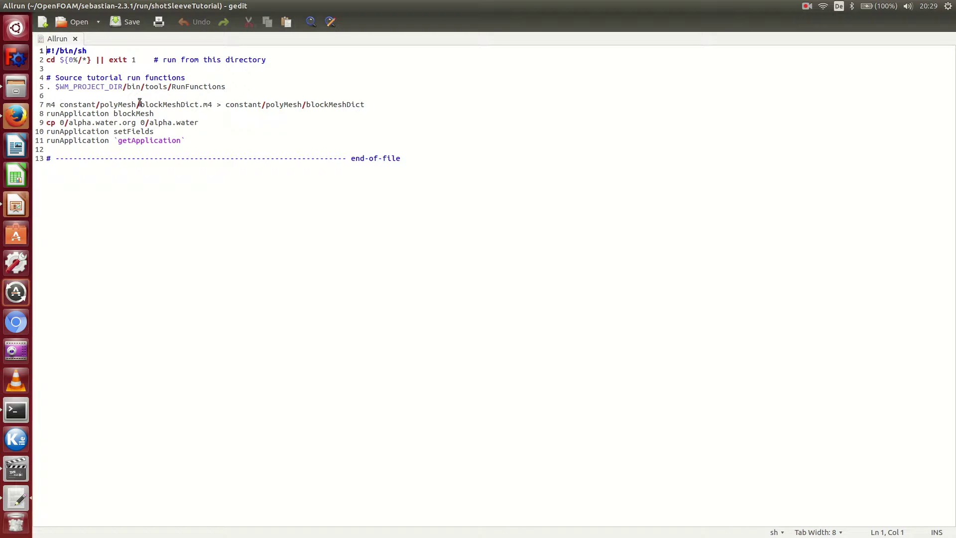
{"action": "left_click_drag", "start_coordinate": [141, 105], "coordinate": [213, 106]}
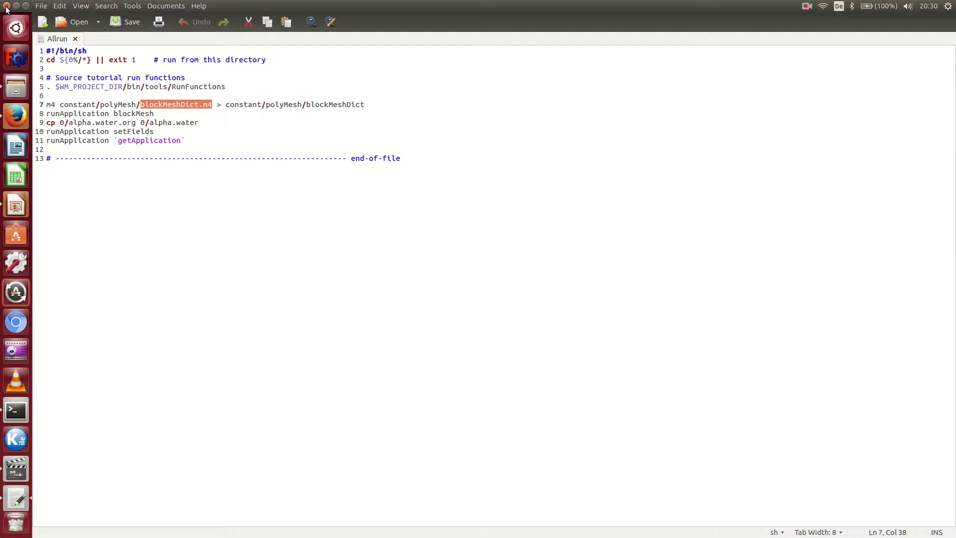
Close gedit, run ./Allrun, and highlight compressibleInterDyMFoam in the solver output
{"action": "key", "text": "alt+F4"}
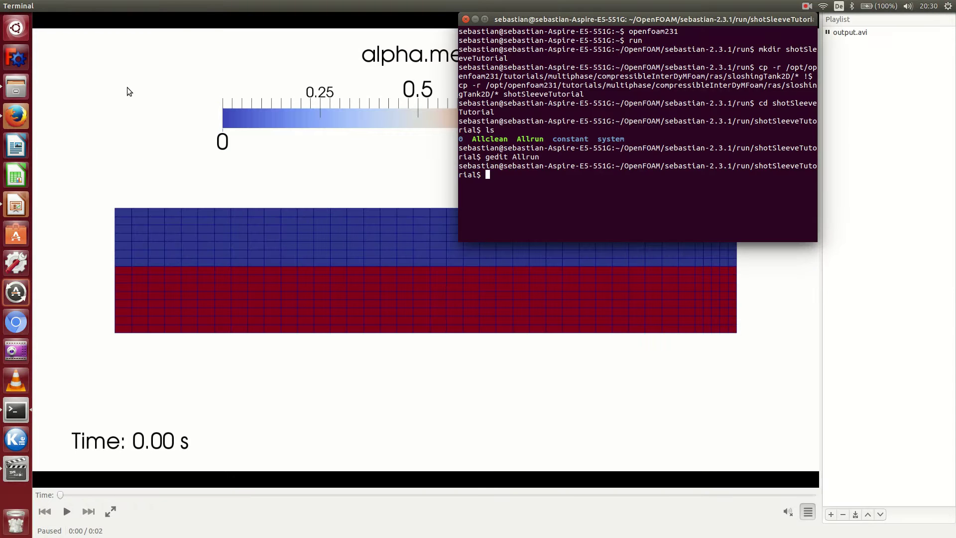
{"action": "type", "text": "./Allrun"}
{"action": "key", "text": "Return"}
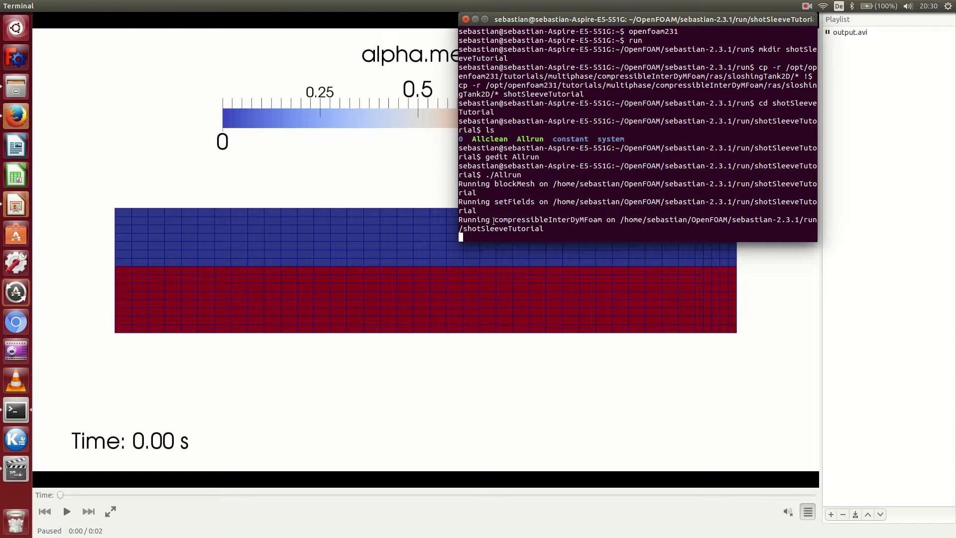
{"action": "left_click_drag", "start_coordinate": [496, 220], "coordinate": [586, 222]}
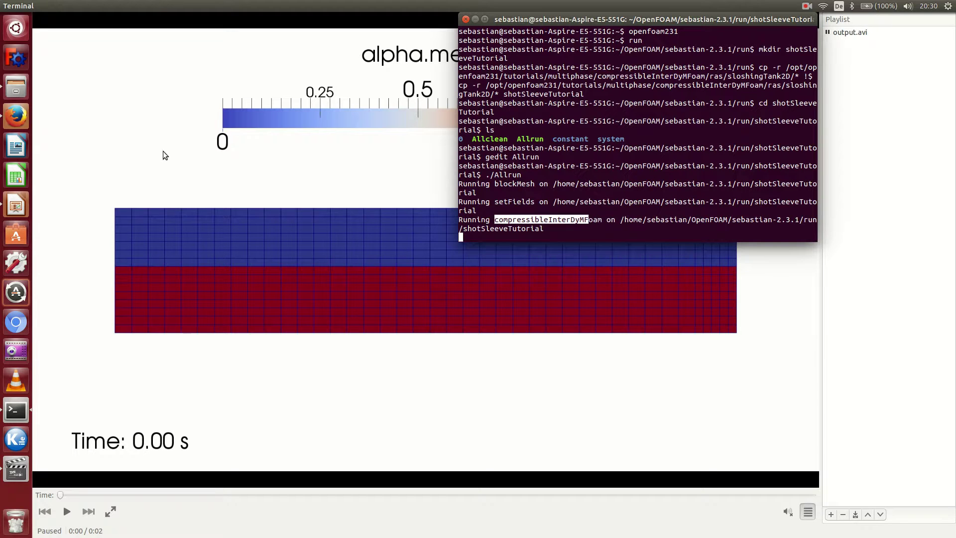
Open the shotSleeveTutorial folder in Files and check that the solver time folders reach 6.95
{"action": "left_click", "coordinate": [17, 87]}
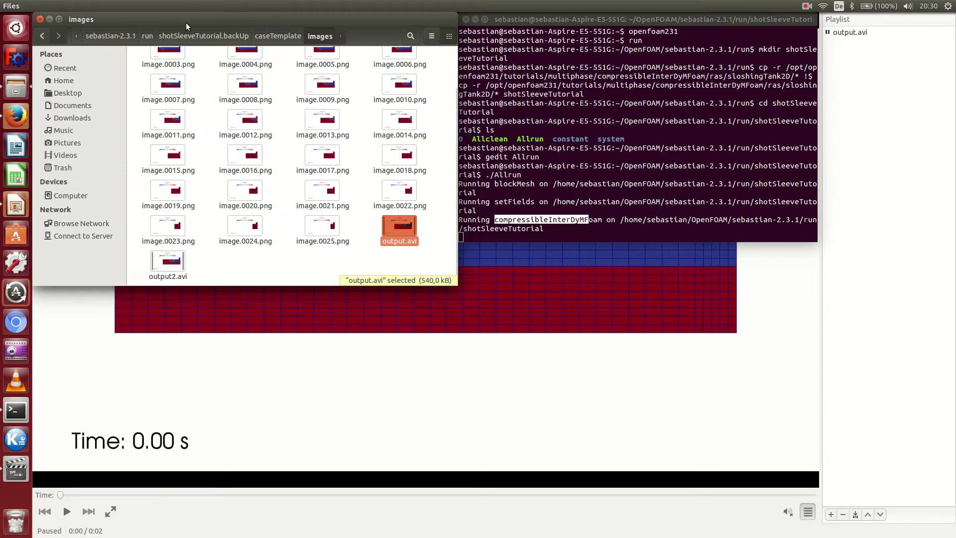
{"action": "left_click", "coordinate": [150, 35]}
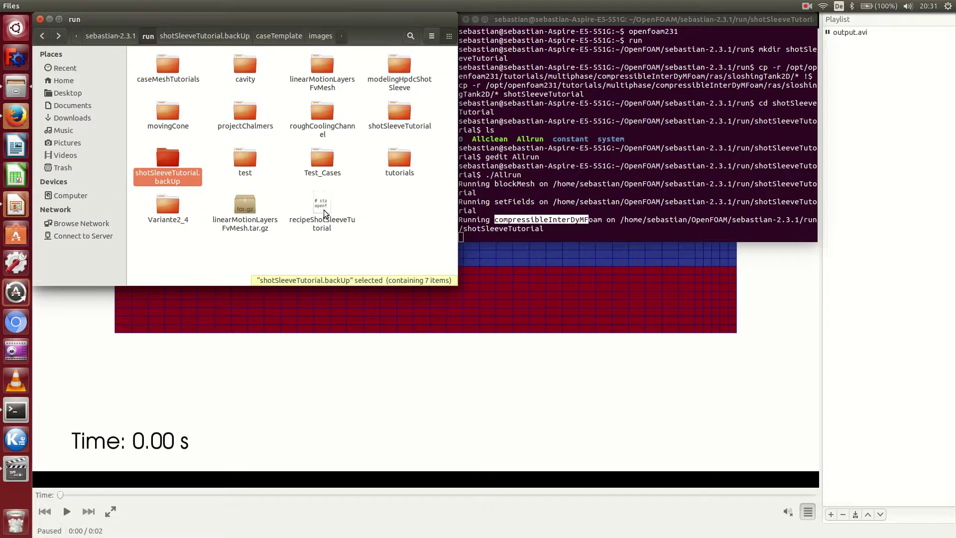
{"action": "double_click", "coordinate": [397, 109]}
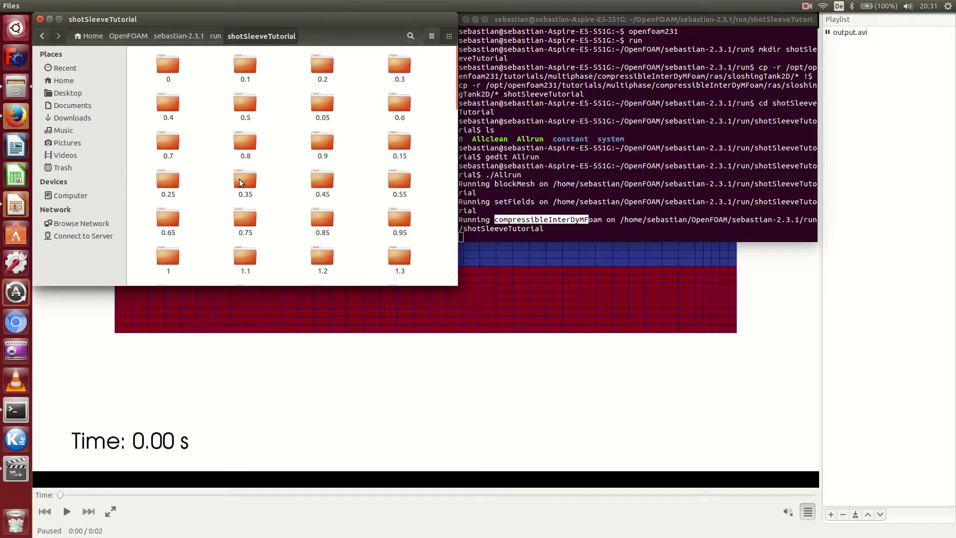
{"action": "scroll", "coordinate": [309, 172], "scroll_direction": "down", "scroll_amount": 3}
{"action": "scroll", "coordinate": [283, 124], "scroll_direction": "down", "scroll_amount": 15}
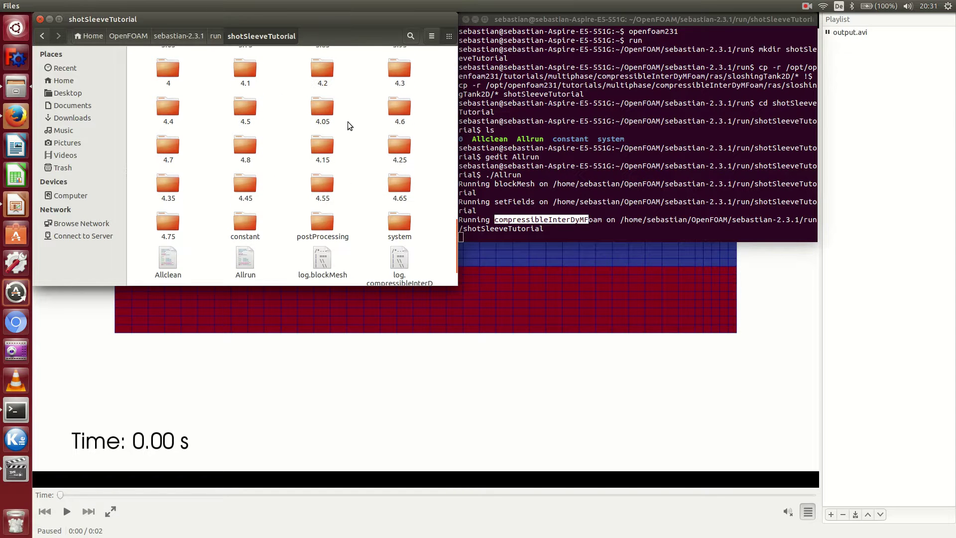
{"action": "scroll", "coordinate": [348, 127], "scroll_direction": "down", "scroll_amount": 3}
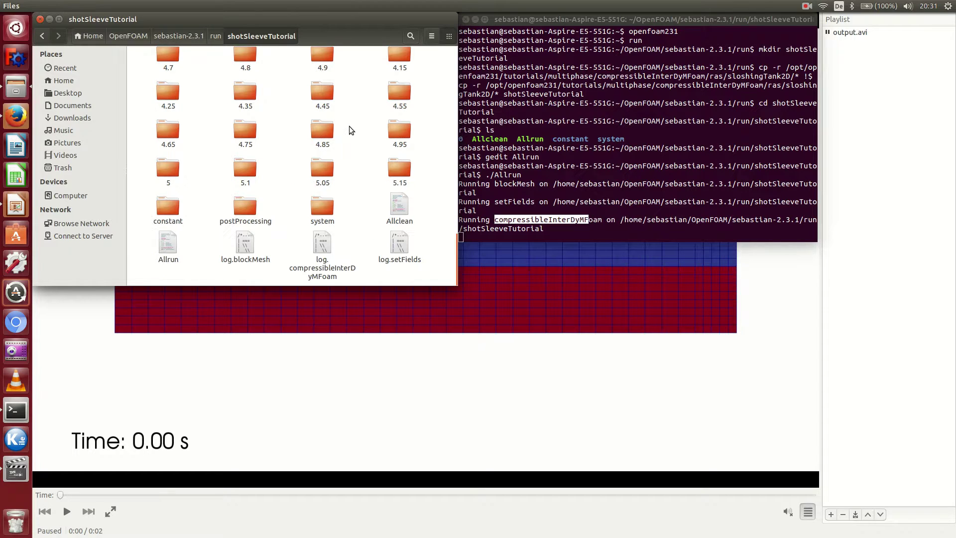
{"action": "scroll", "coordinate": [348, 126], "scroll_direction": "down", "scroll_amount": 2}
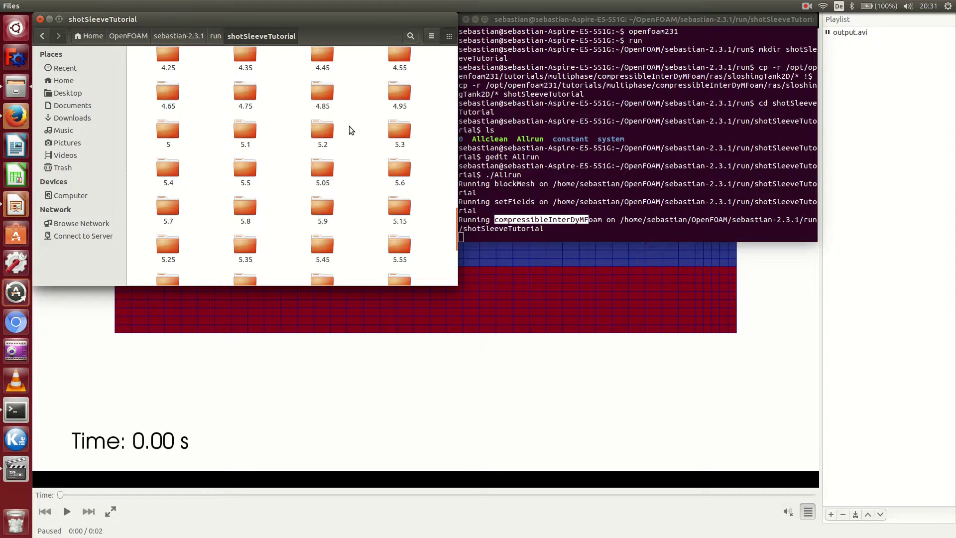
{"action": "scroll", "coordinate": [338, 147], "scroll_direction": "down", "scroll_amount": 5}
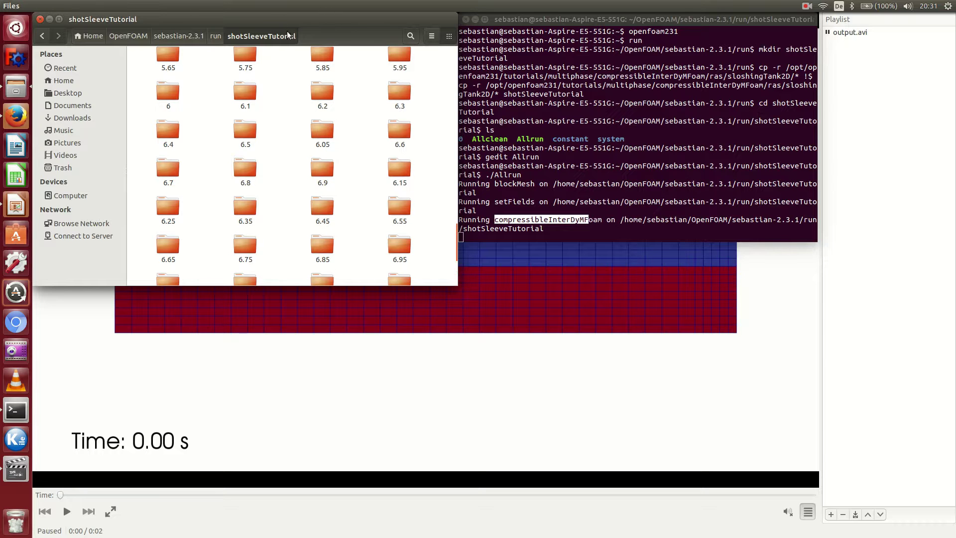
{"action": "left_click", "coordinate": [617, 222]}
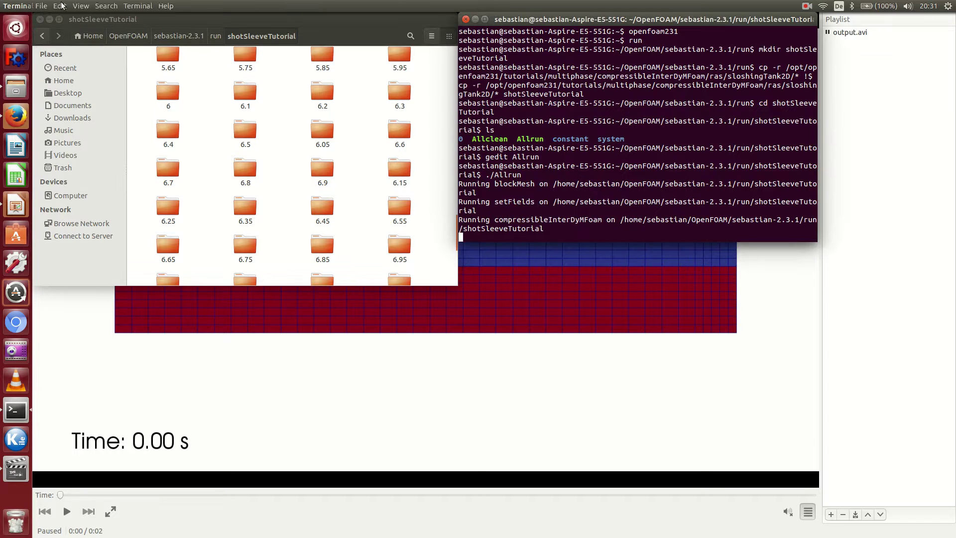
Suspend the running Allrun with Ctrl+Z and resume it as a background job with bg
{"action": "left_click", "coordinate": [49, 19]}
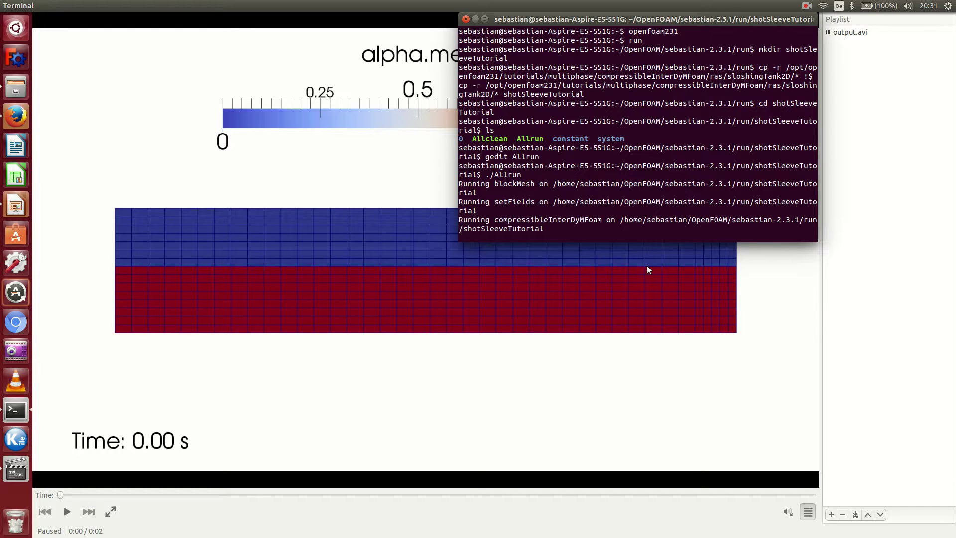
{"action": "key", "text": "ctrl+z"}
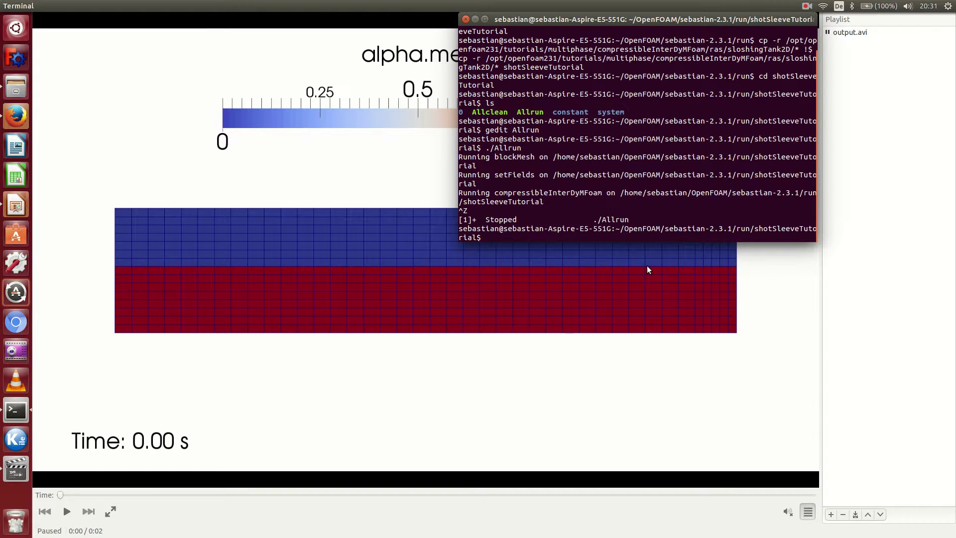
{"action": "type", "text": "bg"}
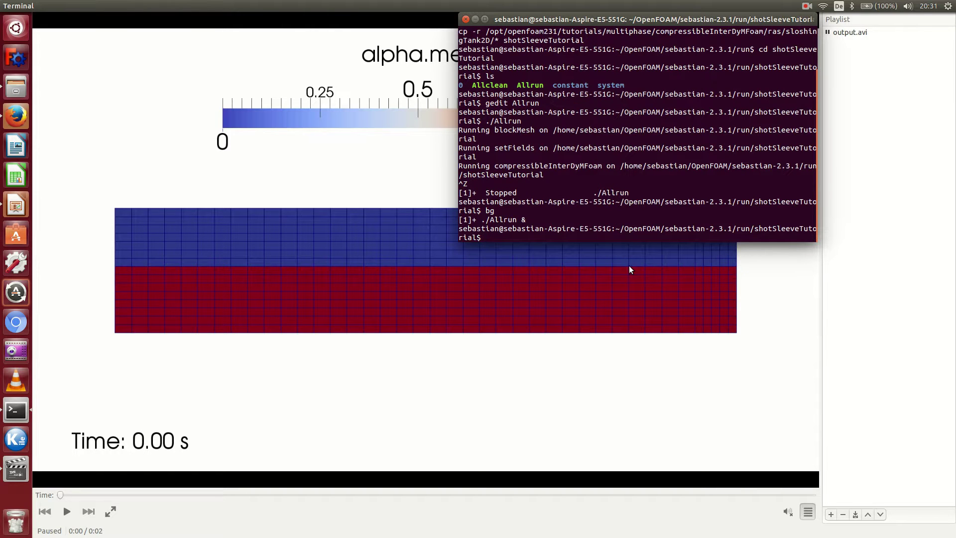
Check the case's time folders in Files, now at 10.95, and shift the terminal window left
{"action": "left_click", "coordinate": [16, 85]}
{"action": "scroll", "coordinate": [303, 224], "scroll_direction": "down", "scroll_amount": 15}
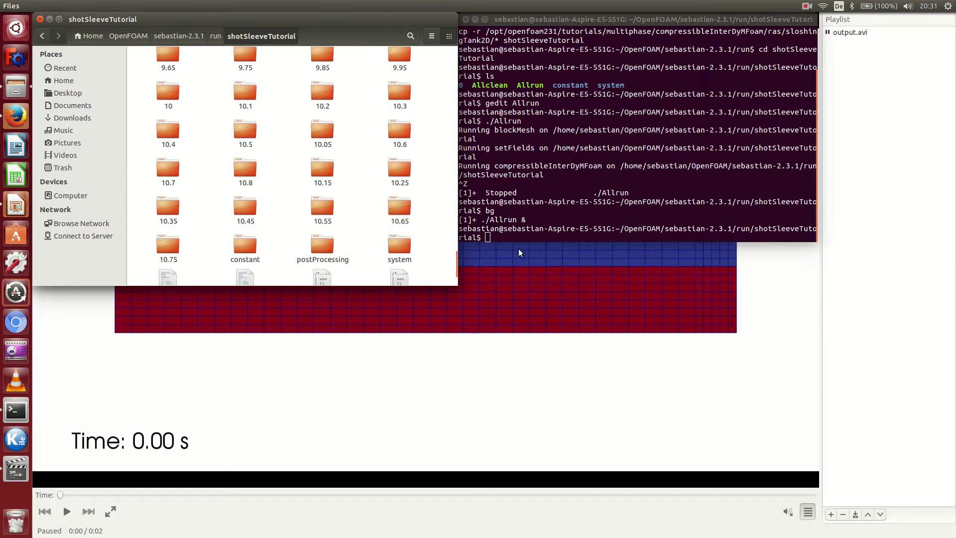
{"action": "left_click", "coordinate": [598, 213]}
{"action": "left_click_drag", "start_coordinate": [550, 19], "coordinate": [412, 19]}
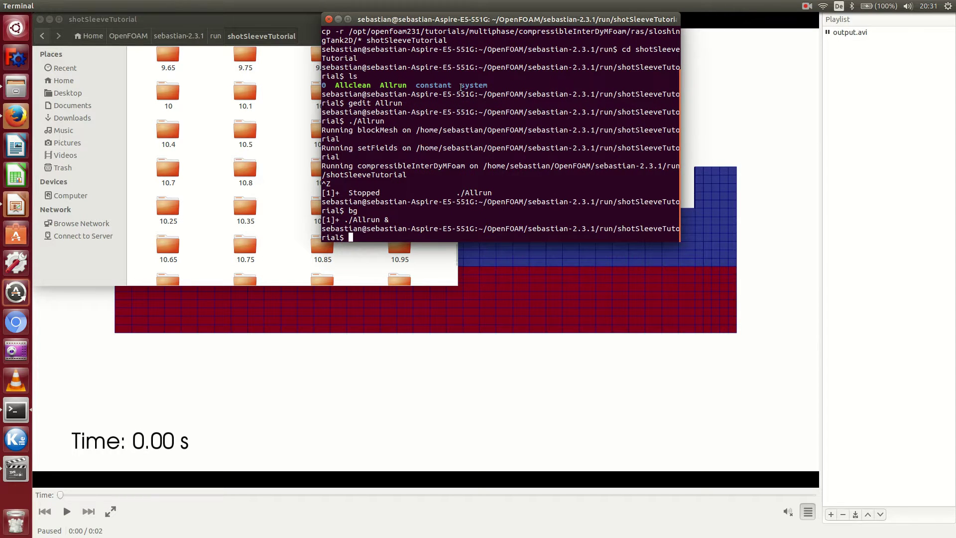
Launch paraFoam and apply the reader with internalMesh, alpha.water, p and U enabled
{"action": "type", "text": "paraFoam"}
{"action": "key", "text": "Return"}
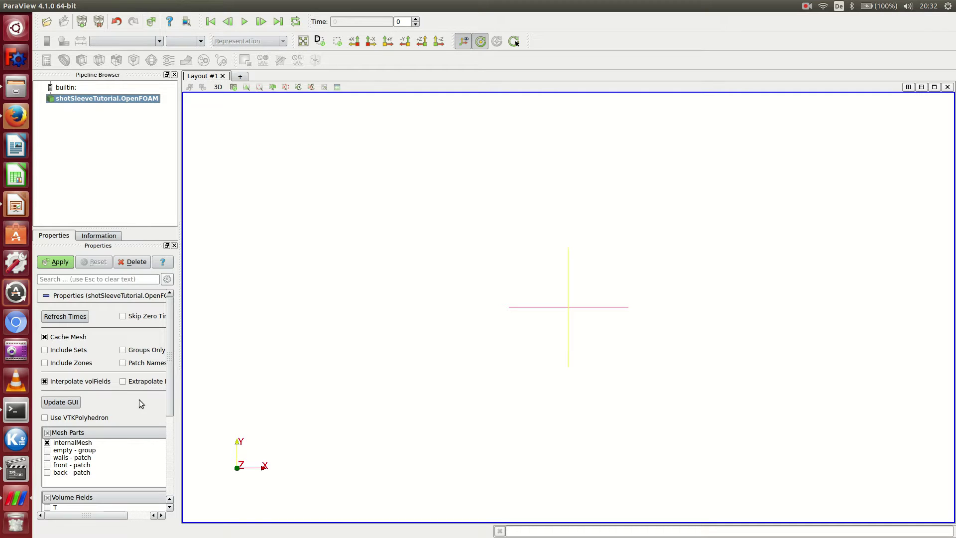
{"action": "scroll", "coordinate": [169, 321], "scroll_direction": "down", "scroll_amount": 5}
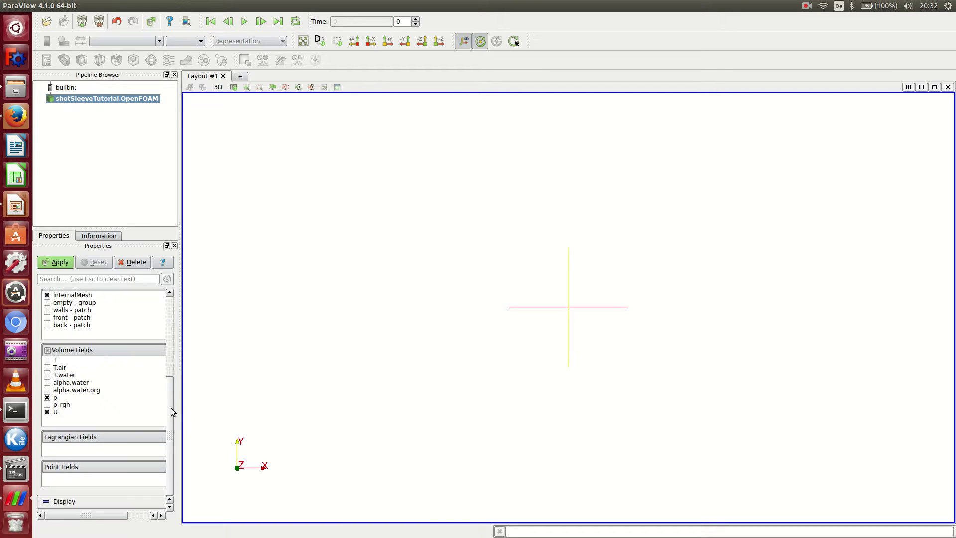
{"action": "left_click", "coordinate": [47, 382]}
{"action": "scroll", "coordinate": [164, 393], "scroll_direction": "up", "scroll_amount": 2}
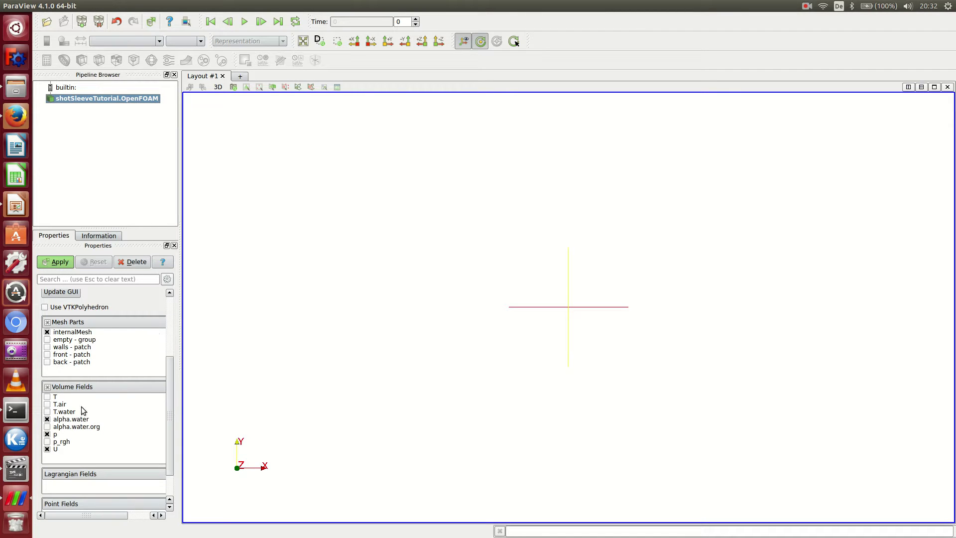
{"action": "scroll", "coordinate": [169, 413], "scroll_direction": "up", "scroll_amount": 1}
{"action": "left_click_drag", "start_coordinate": [169, 413], "coordinate": [177, 376]}
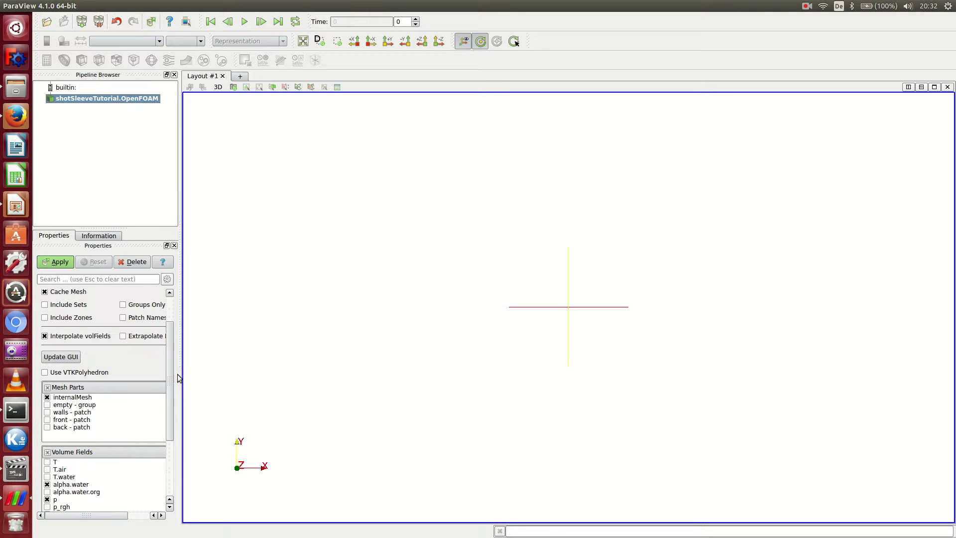
{"action": "left_click", "coordinate": [56, 263]}
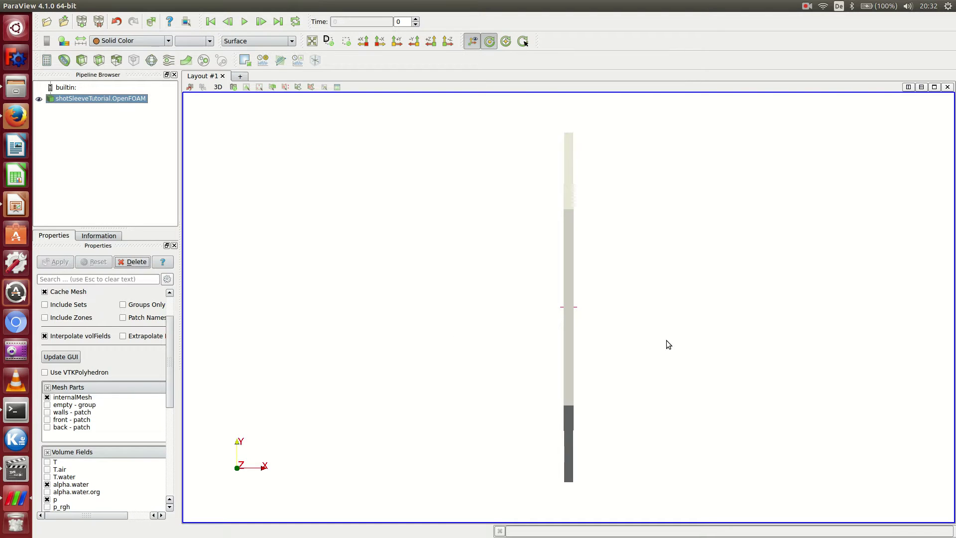
Colour the sleeve mesh by cell alpha.water and view it along the +X direction
{"action": "left_click_drag", "start_coordinate": [670, 336], "coordinate": [542, 249]}
{"action": "left_click", "coordinate": [168, 40]}
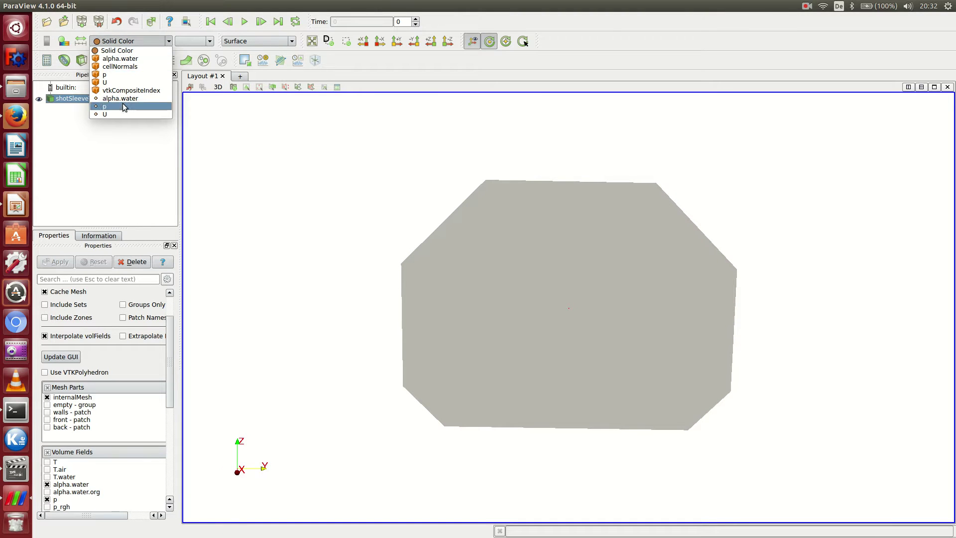
{"action": "left_click", "coordinate": [120, 58]}
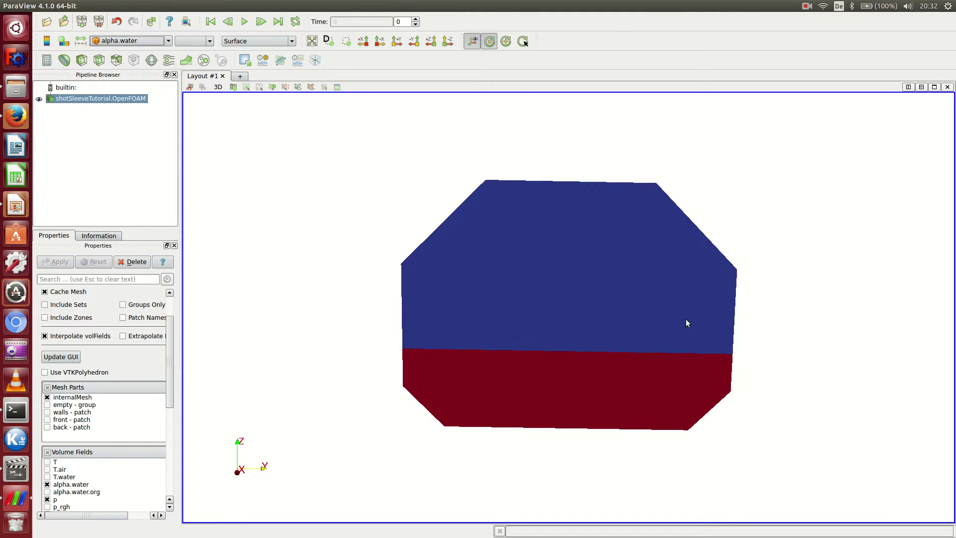
{"action": "left_click_drag", "start_coordinate": [689, 322], "coordinate": [651, 311]}
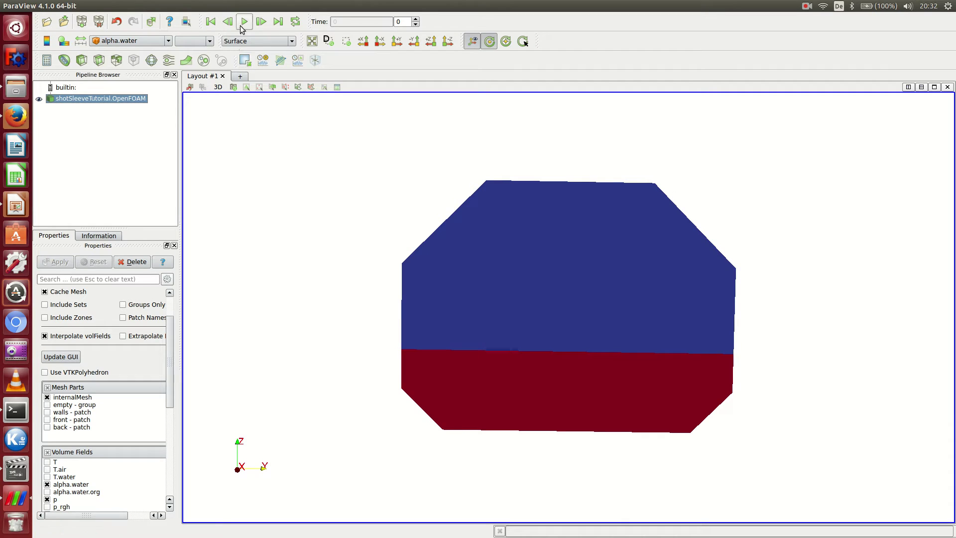
{"action": "left_click", "coordinate": [363, 41]}
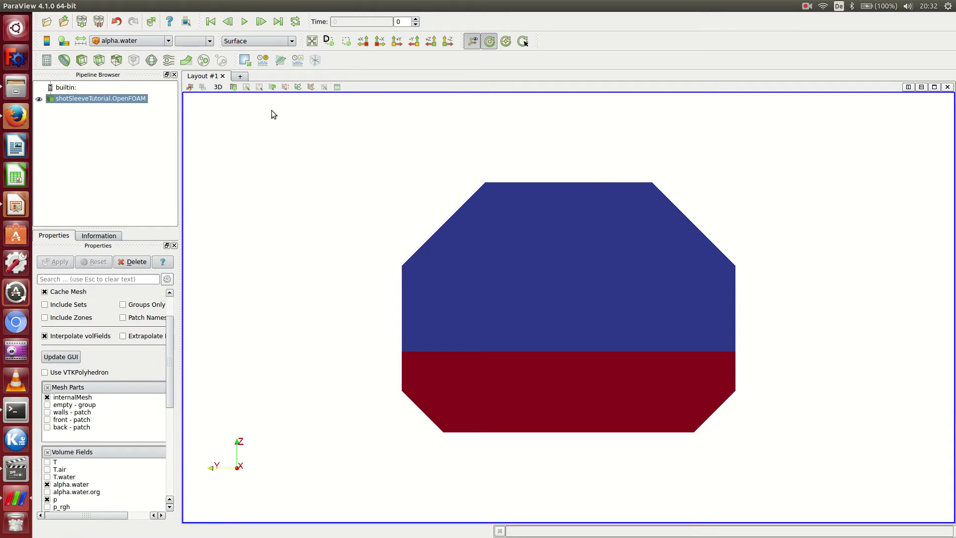
Play the alpha.water animation through to time step 322, then pause it
{"action": "left_click", "coordinate": [246, 22]}
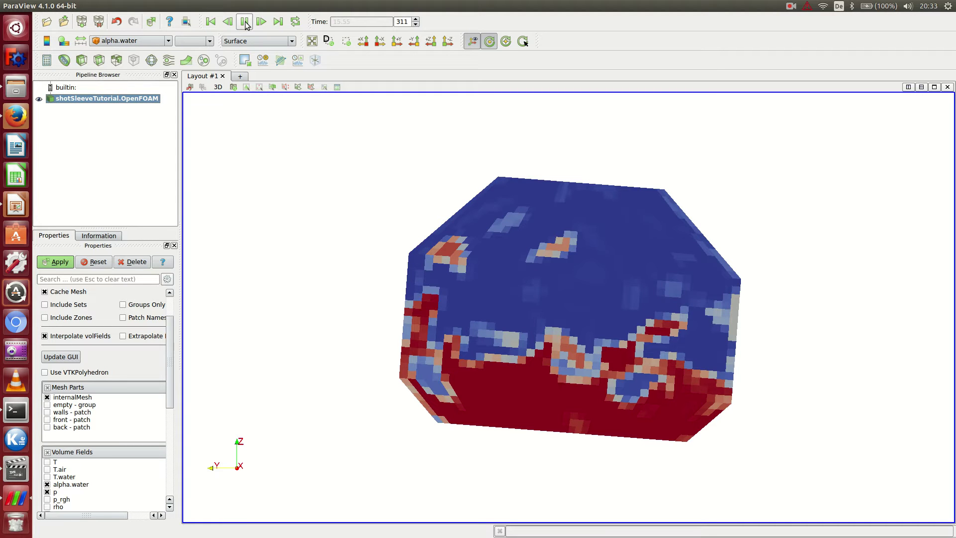
{"action": "left_click", "coordinate": [245, 22]}
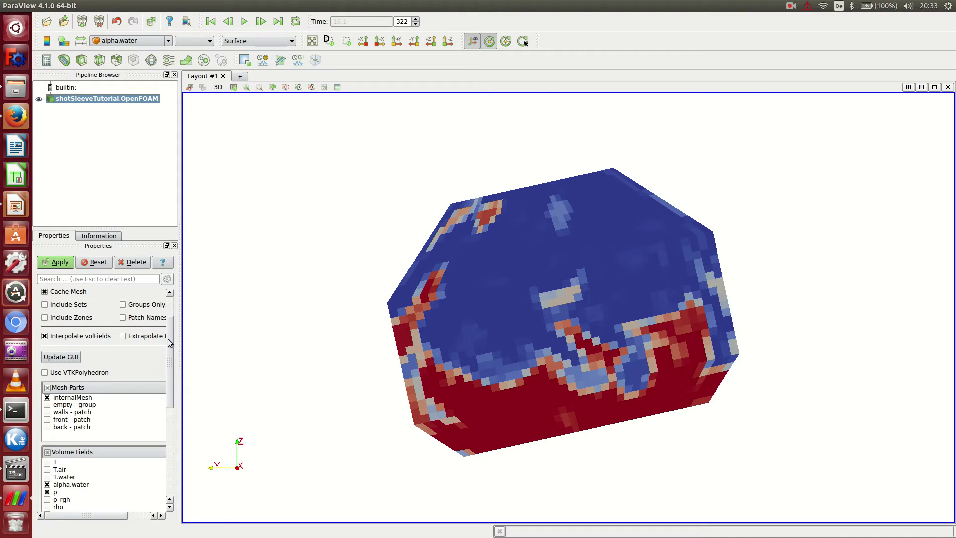
Refresh Times in the Properties panel to load the newly written time steps
{"action": "scroll", "coordinate": [79, 301], "scroll_direction": "up", "scroll_amount": 1}
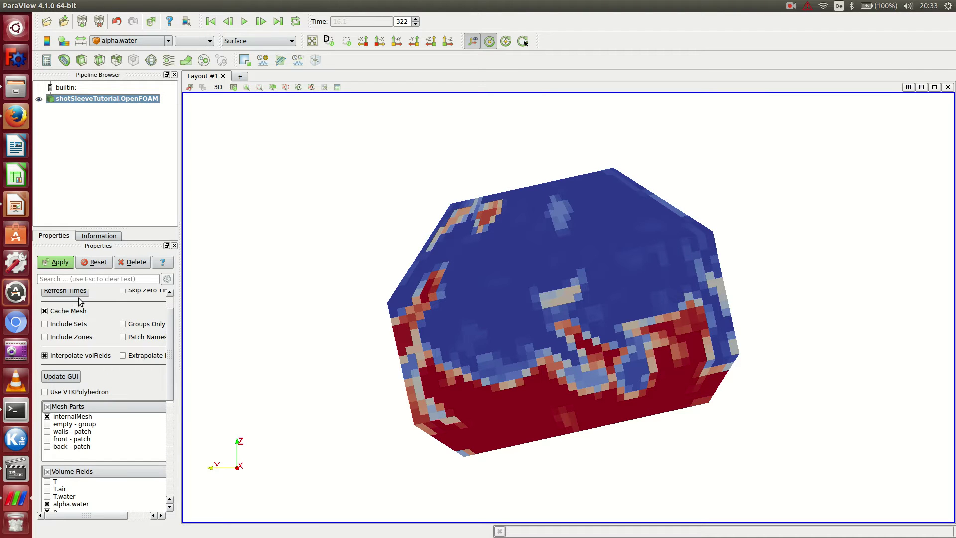
{"action": "scroll", "coordinate": [75, 309], "scroll_direction": "up", "scroll_amount": 1}
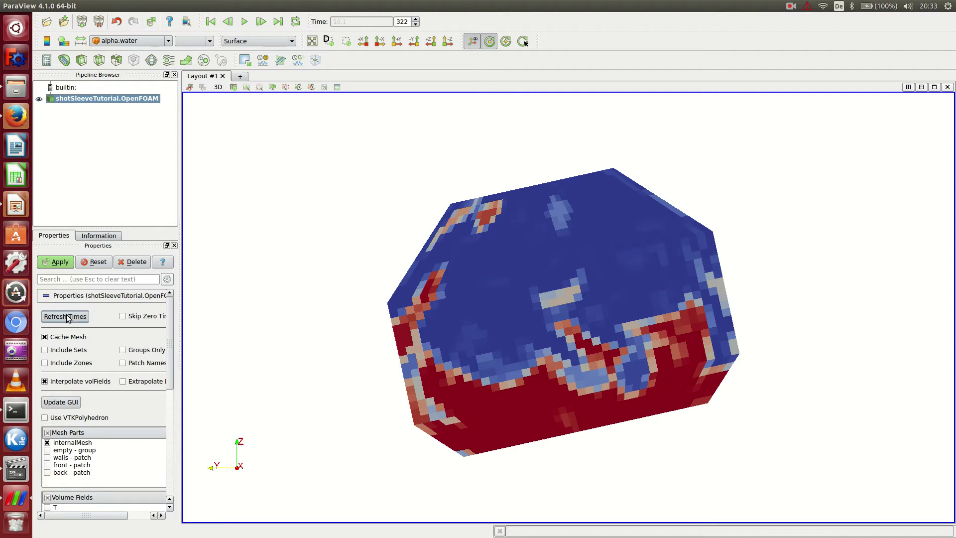
{"action": "left_click", "coordinate": [68, 319]}
Step the animation forward six frames and resume playback, reaching time step 442
{"action": "left_click", "coordinate": [260, 21]}
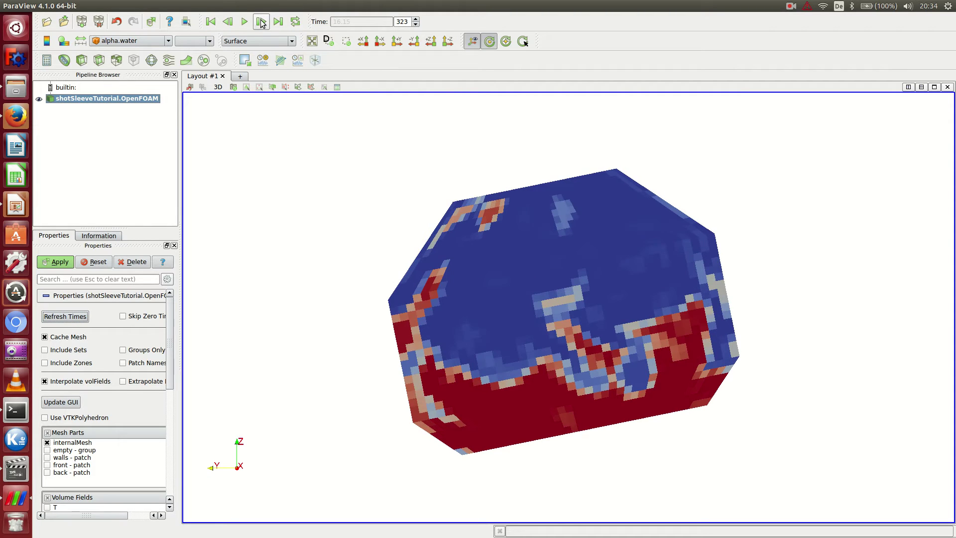
{"action": "left_click", "coordinate": [261, 21]}
{"action": "left_click", "coordinate": [261, 21]}
{"action": "left_click", "coordinate": [261, 22]}
{"action": "left_click", "coordinate": [261, 21]}
{"action": "left_click", "coordinate": [261, 22]}
{"action": "left_click", "coordinate": [245, 22]}
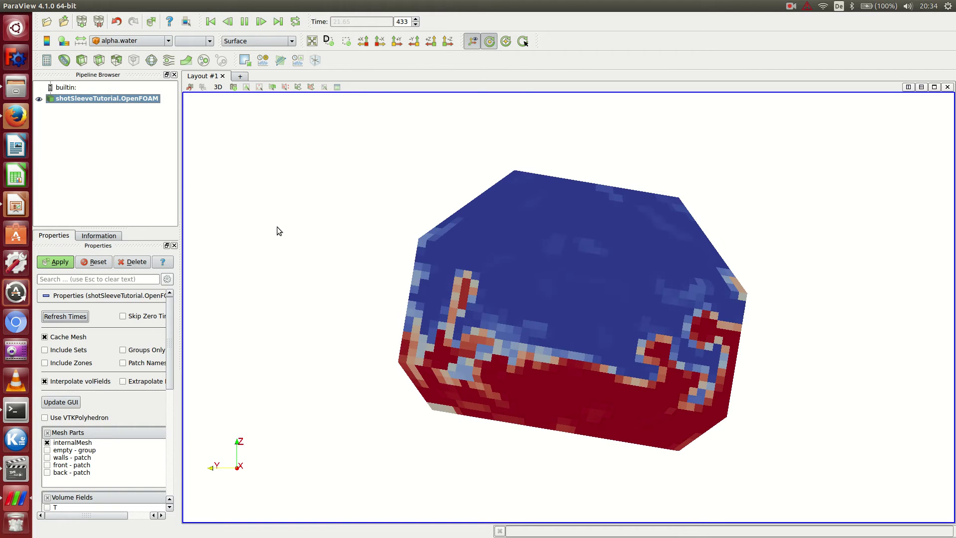
Pause the animation, close ParaView, and bring the paused output.avi in VLC to the front
{"action": "left_click", "coordinate": [240, 22]}
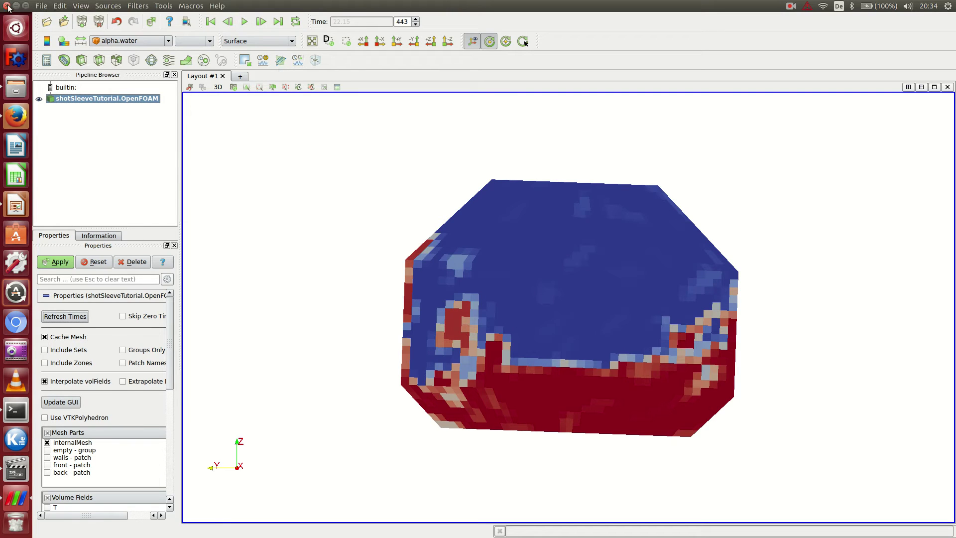
{"action": "left_click", "coordinate": [7, 5]}
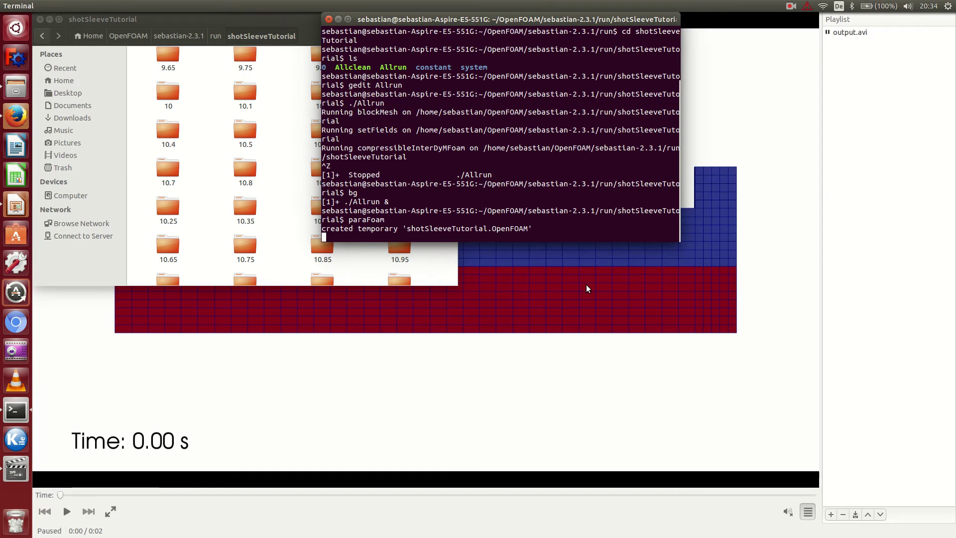
{"action": "left_click", "coordinate": [463, 372]}
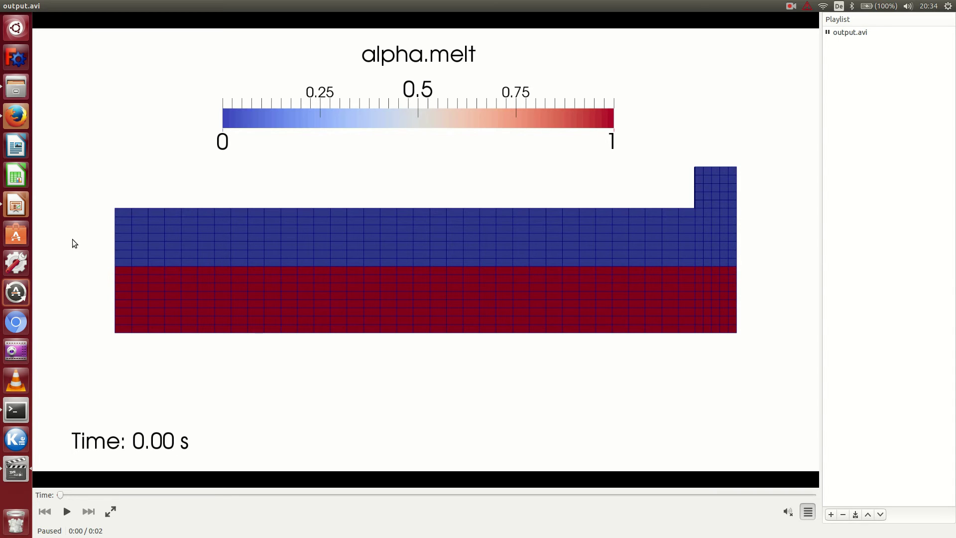
In shotSleeveTutorial.odp, display slide 2's three-block mesh diagram full size, then return to the slide thumbnails
{"action": "left_click", "coordinate": [22, 205]}
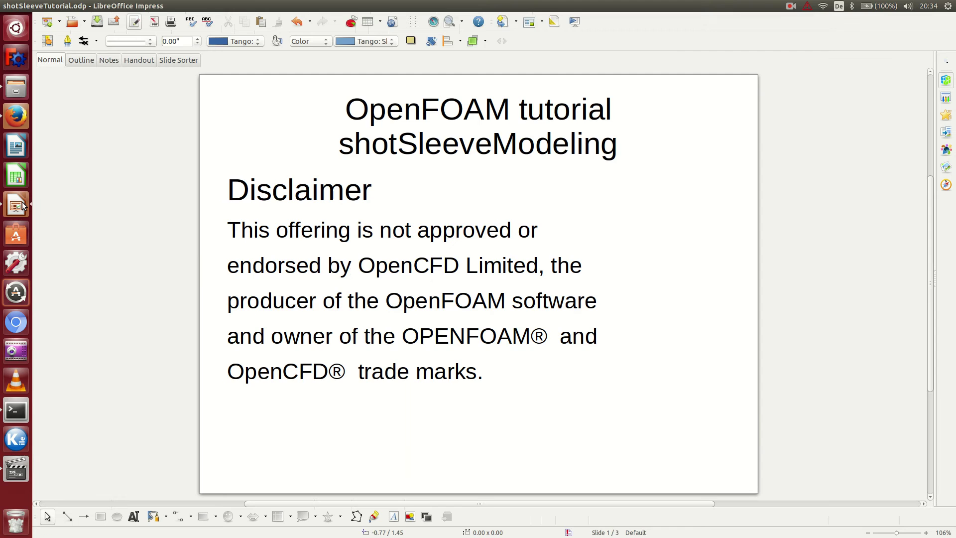
{"action": "left_click", "coordinate": [176, 60]}
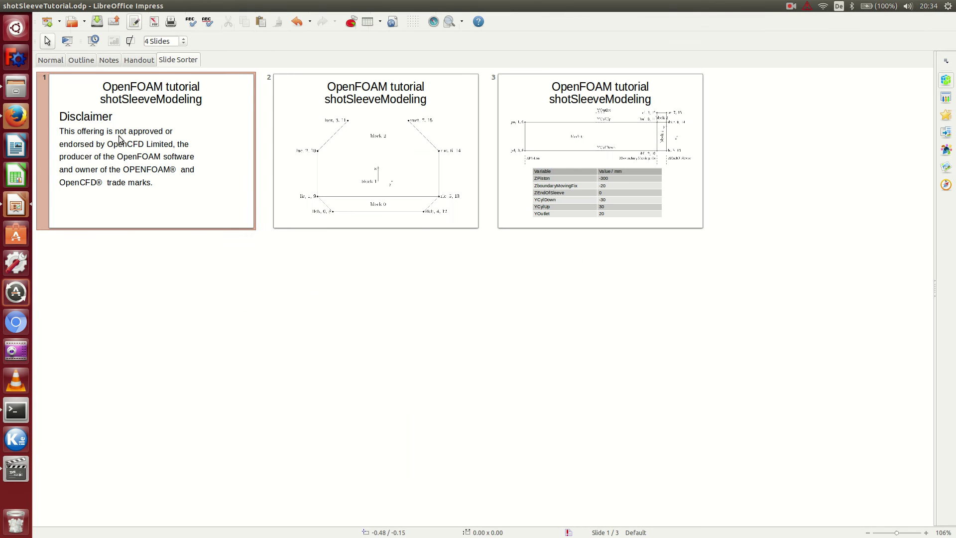
{"action": "left_click", "coordinate": [378, 115]}
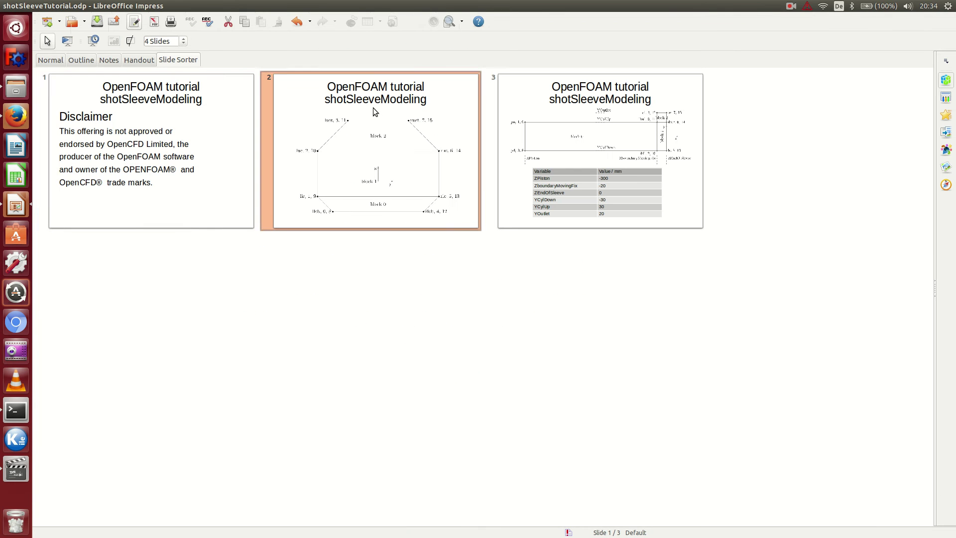
{"action": "left_click", "coordinate": [62, 59]}
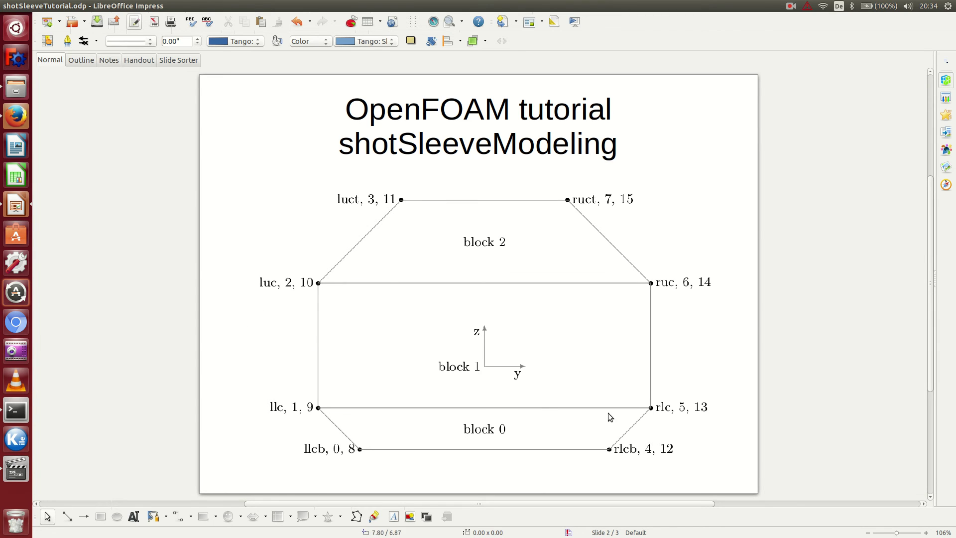
{"action": "left_click", "coordinate": [177, 60]}
Show slide 3 full size, with its sleeve sketch and dimension table such as ZPiston -300 mm
{"action": "key", "text": "Right"}
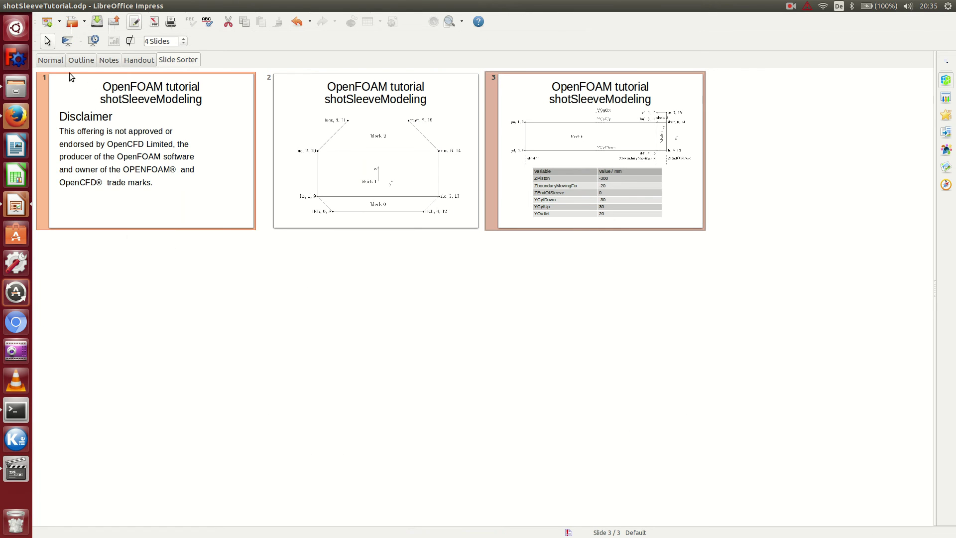
{"action": "left_click", "coordinate": [61, 61]}
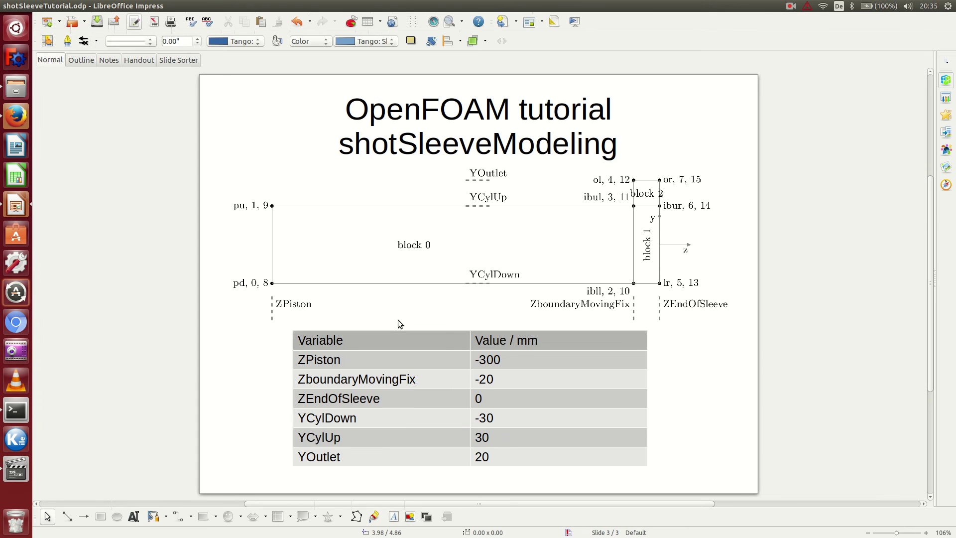